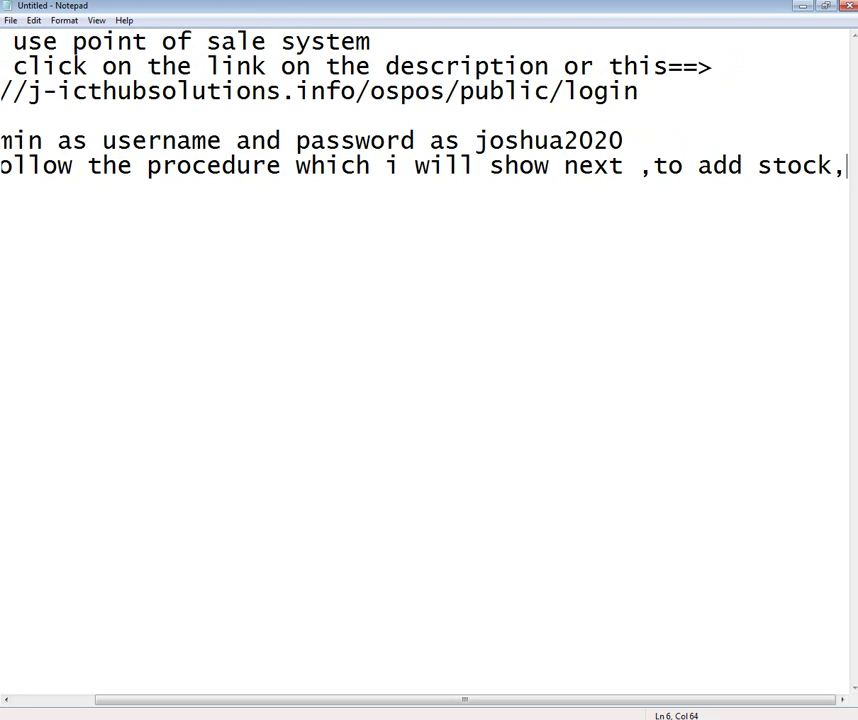
Continue the procedure line after "to add stock," with the text "check transactions and".
type("che")
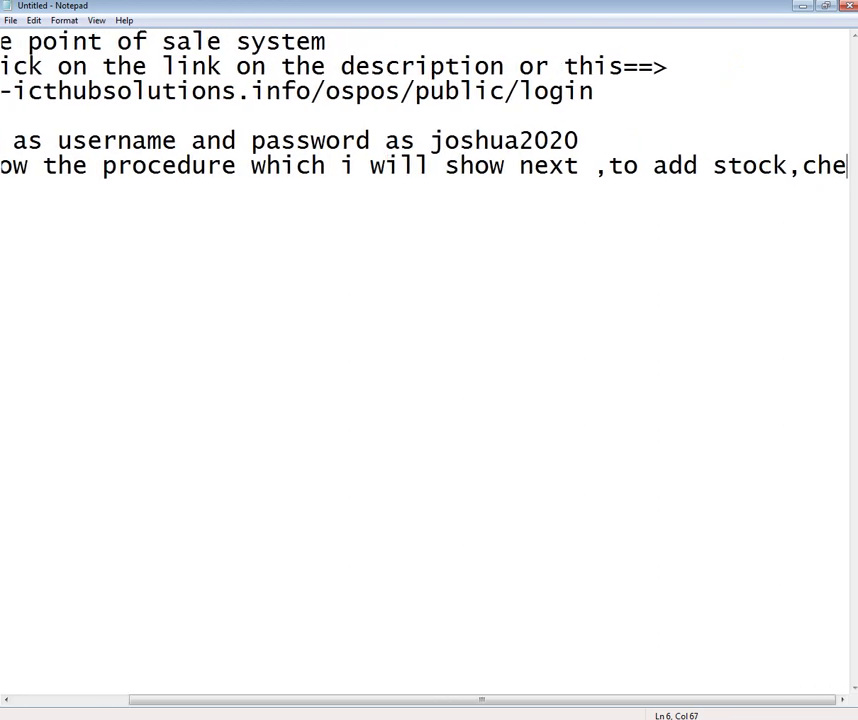
type("ck tra")
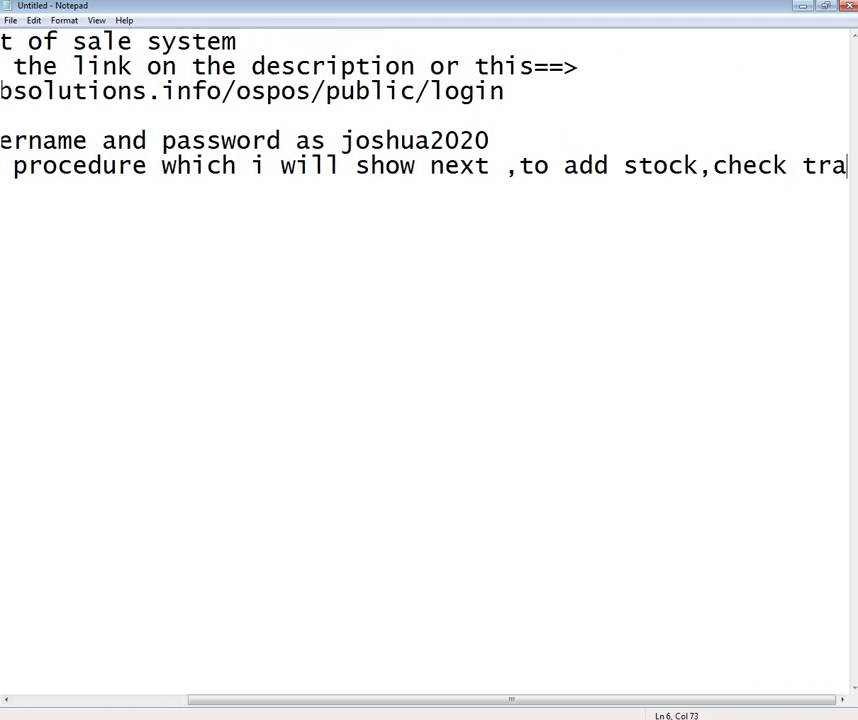
type("nsactionn")
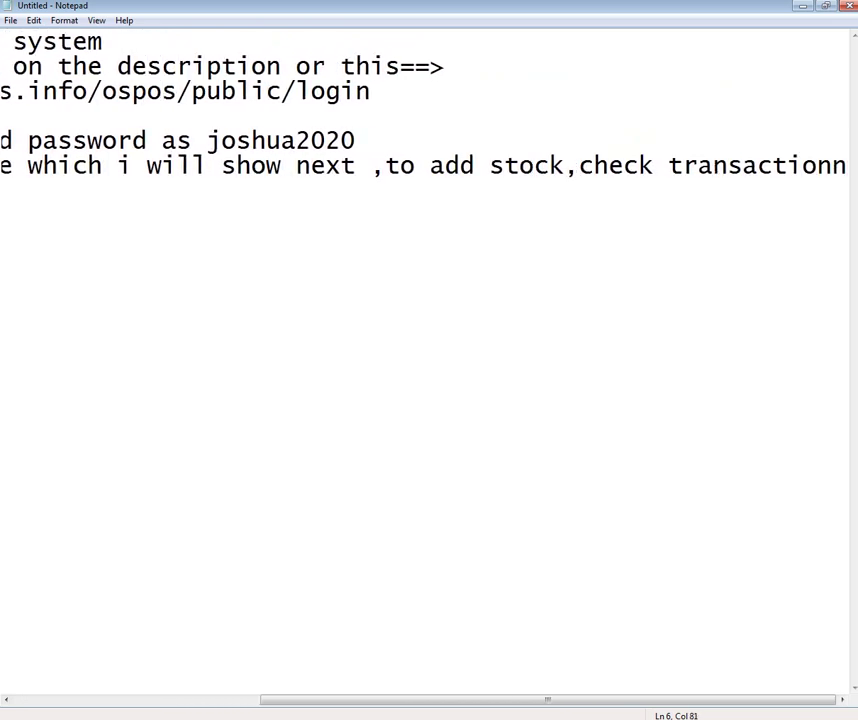
key("BackSpace")
type("s ")
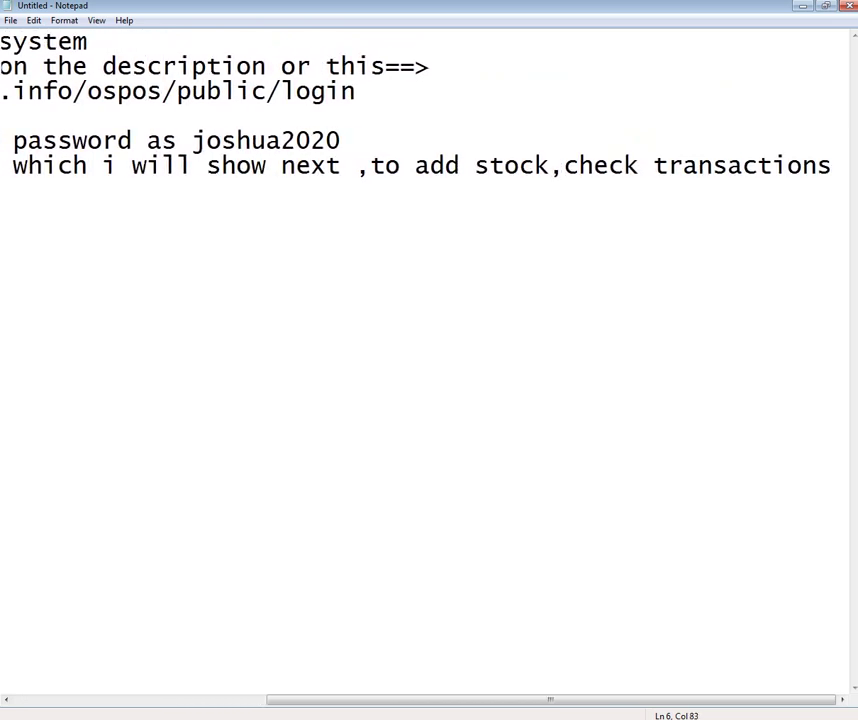
type("and")
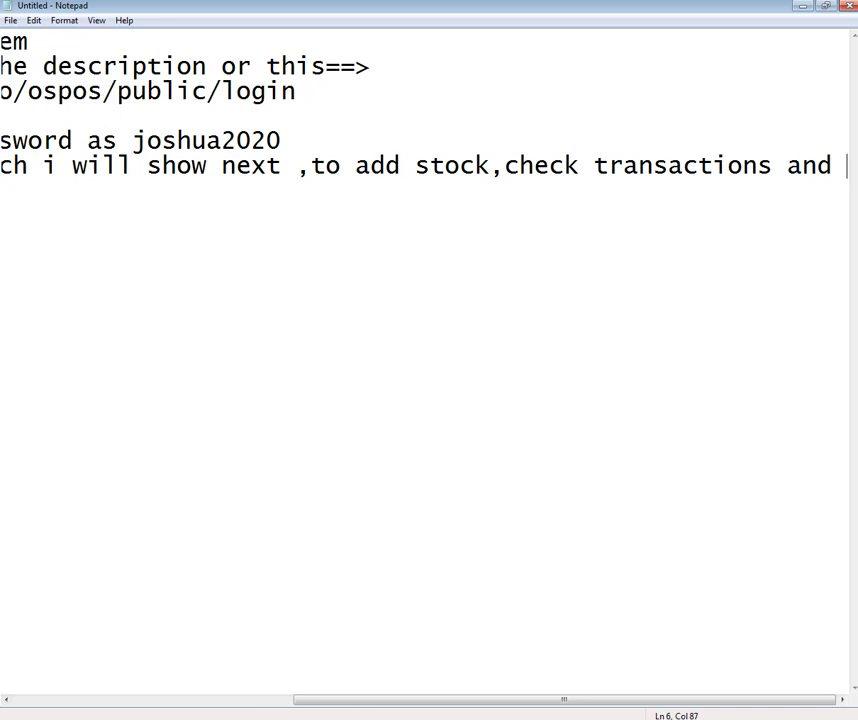
Add a new line reading "also make the sales." and, after a blank line, "ok lets begin".
key("Return")
type("also ")
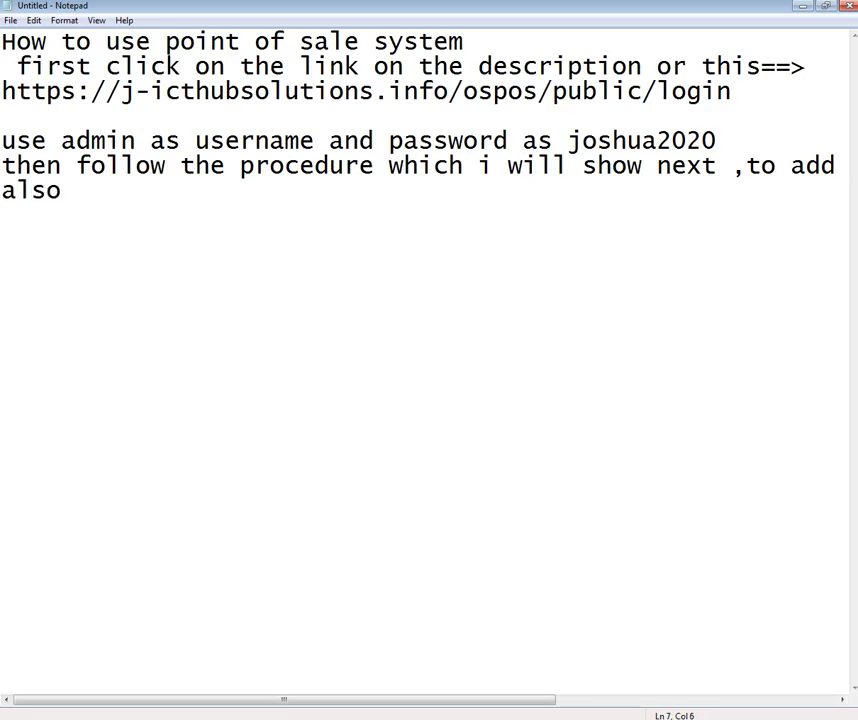
type("make ")
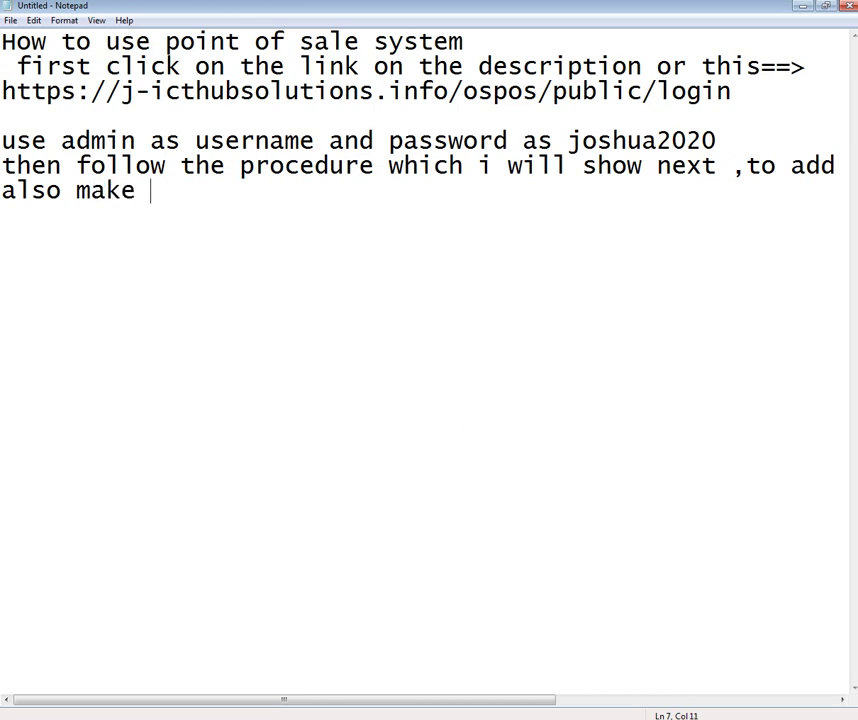
type("the sale")
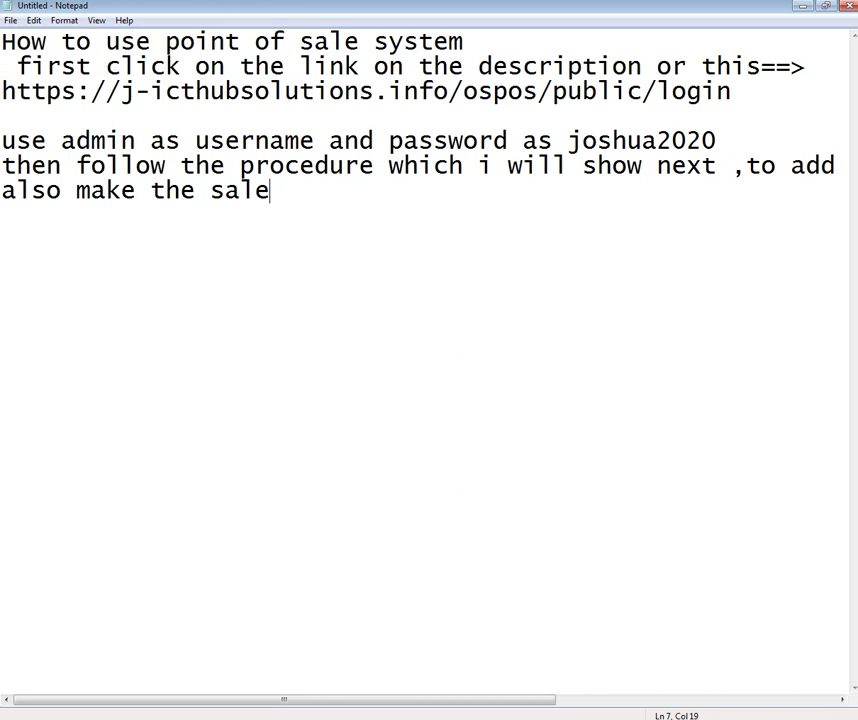
type("s.")
key("Return")
key("Return")
type("ok lets begin")
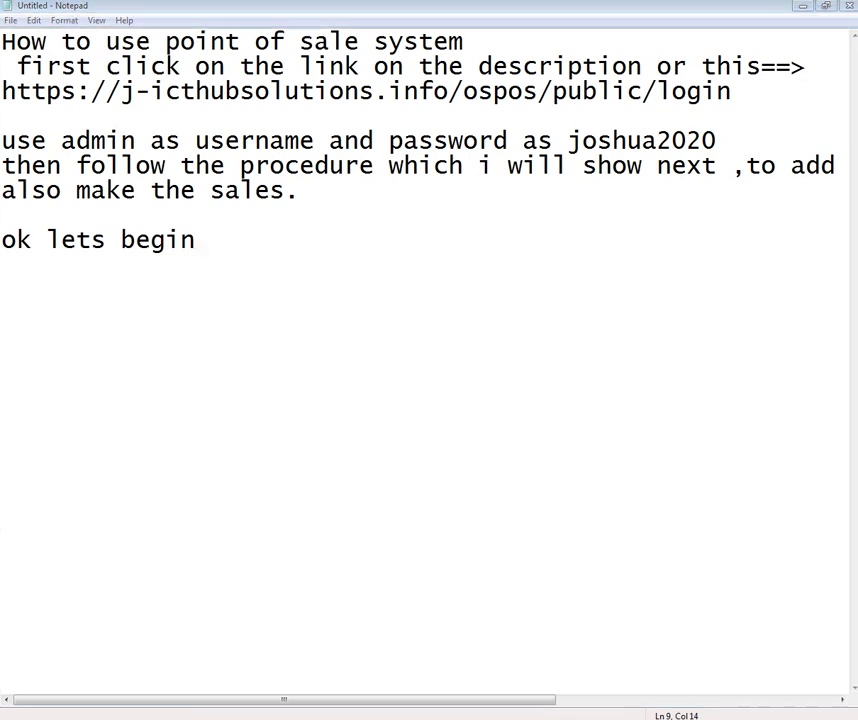
Switch to Chrome and load the login page at j-icthubsolutions.info/ospos/public/login.
key("alt+Tab")
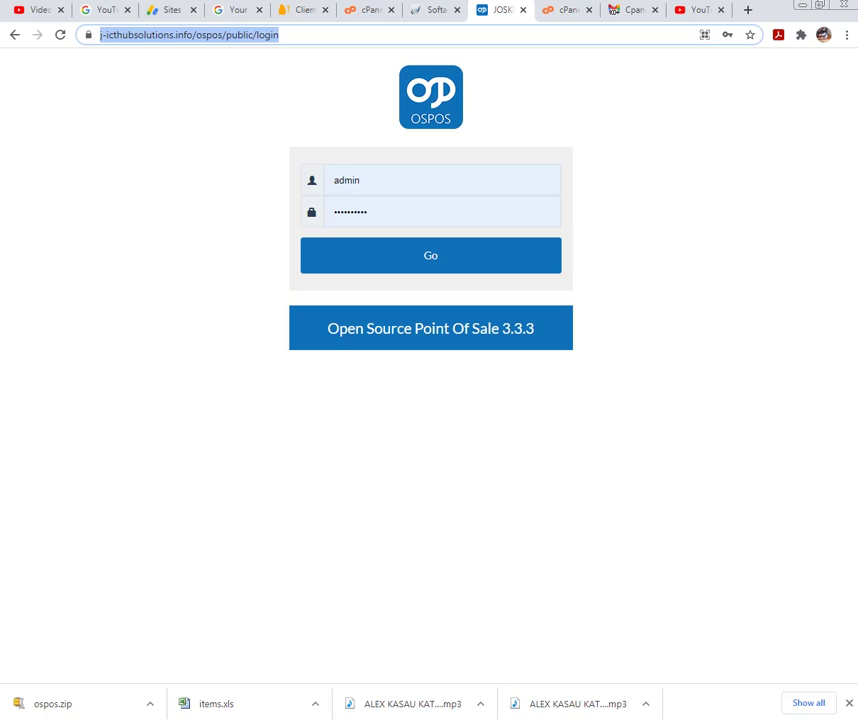
left_click(311, 34)
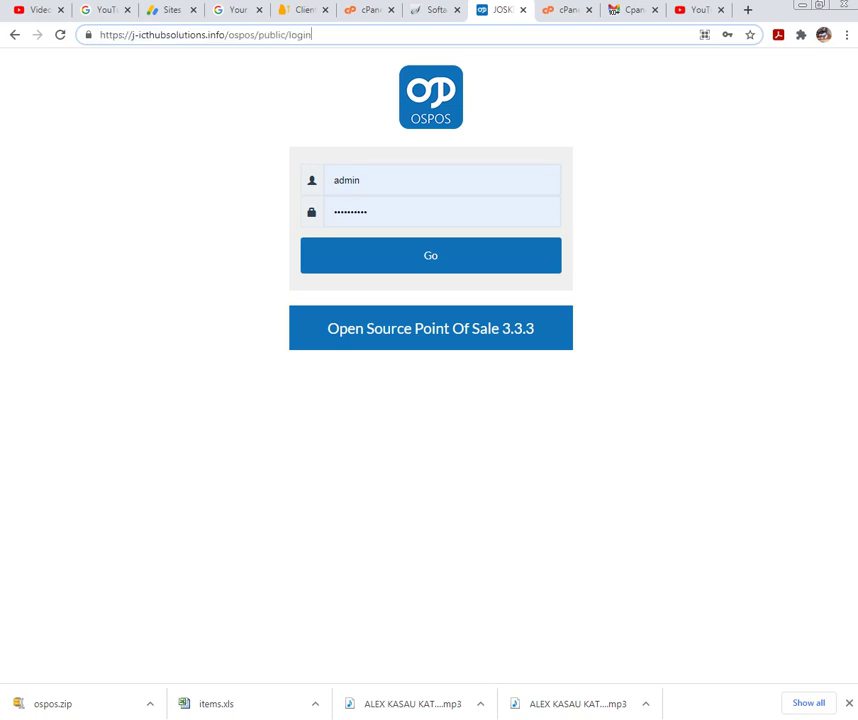
key("Return")
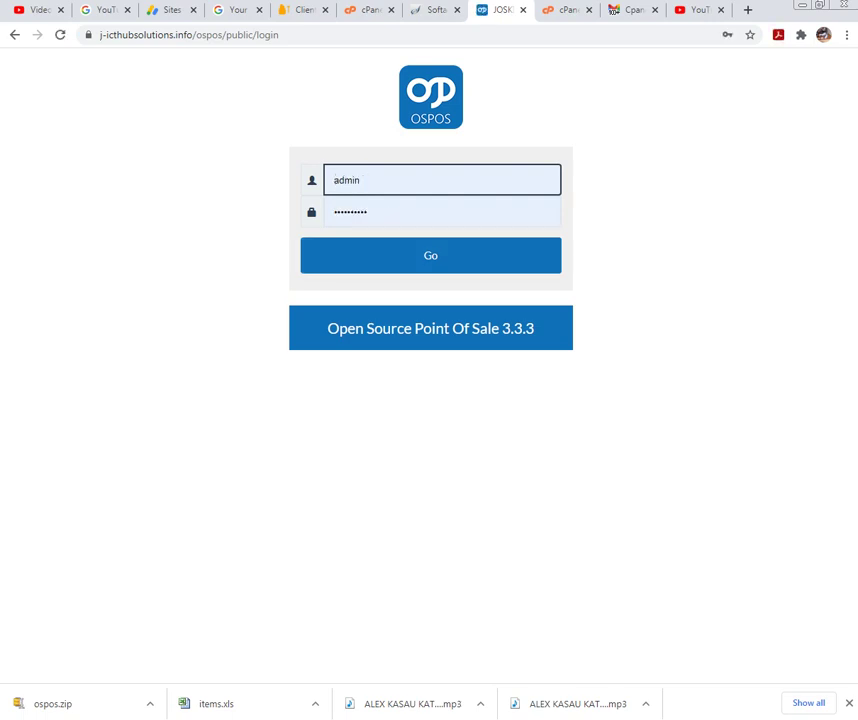
Replace the prefilled password with the account password and log in as admin.
key("Tab")
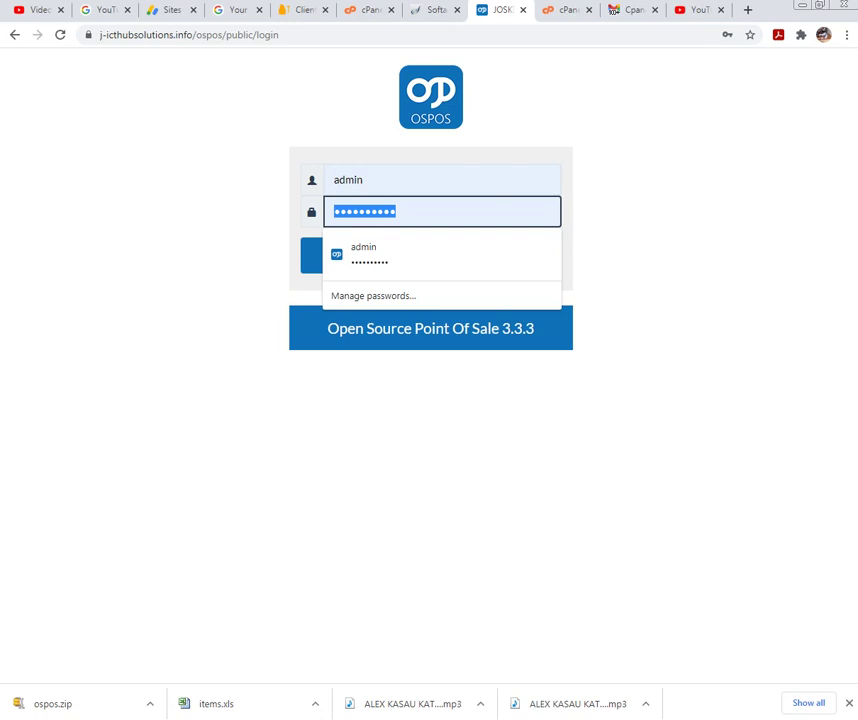
key("BackSpace")
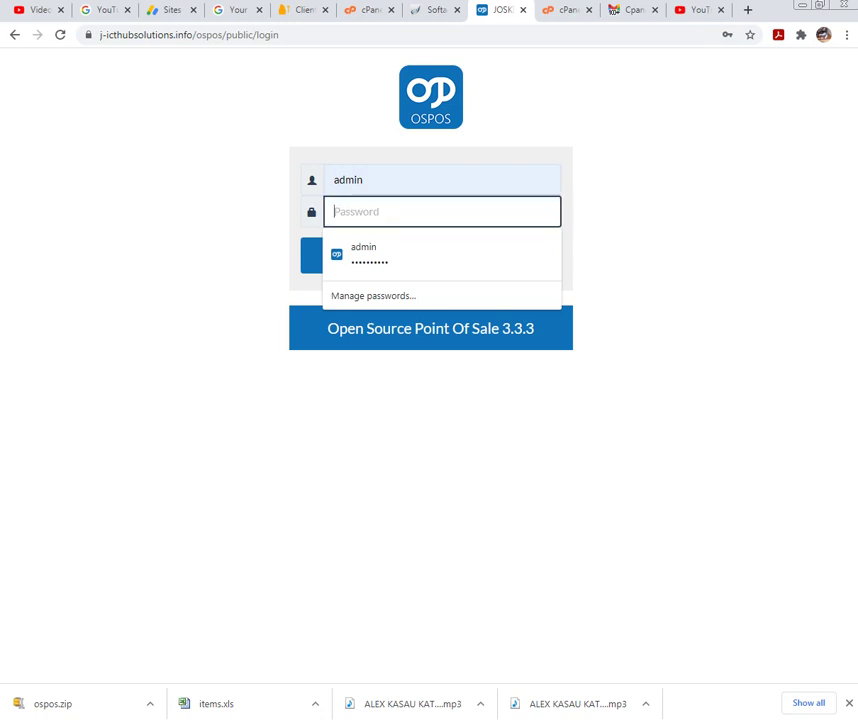
type("******")
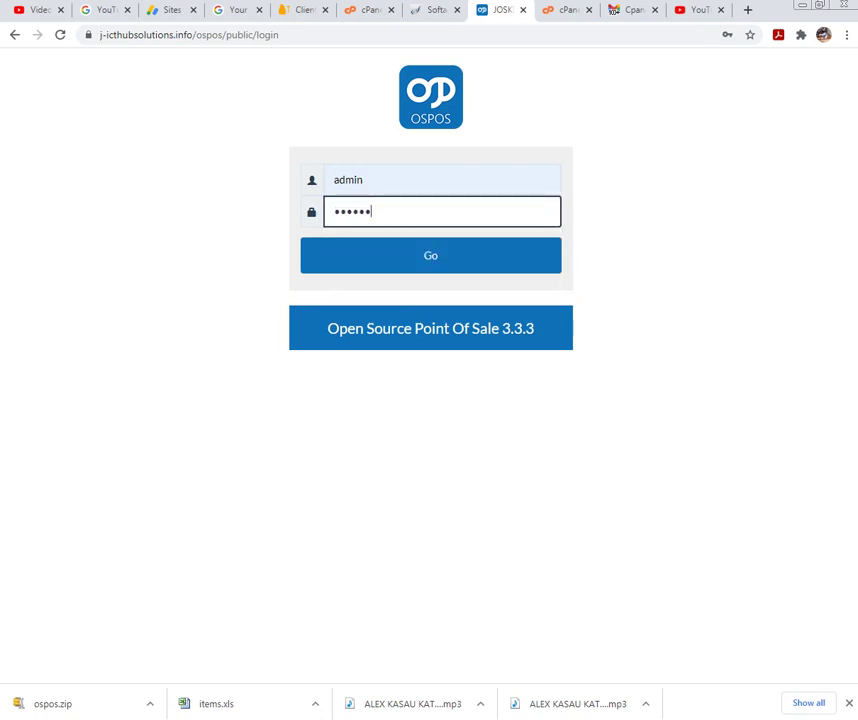
type("****")
key("Tab")
key("Return")
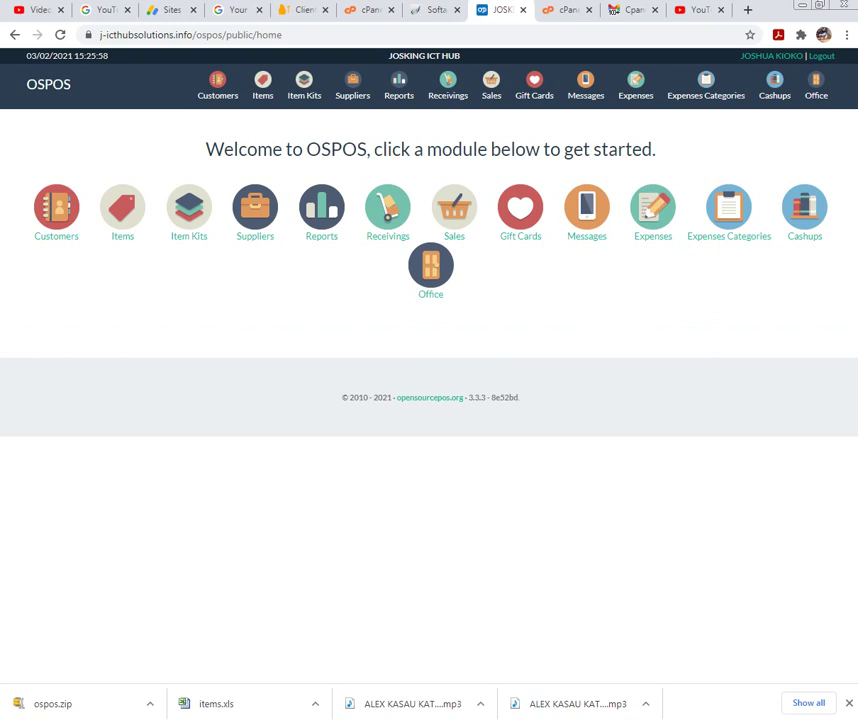
Start a new item in the Items module and enter "generate a barcode here" as its barcode.
left_click(262, 86)
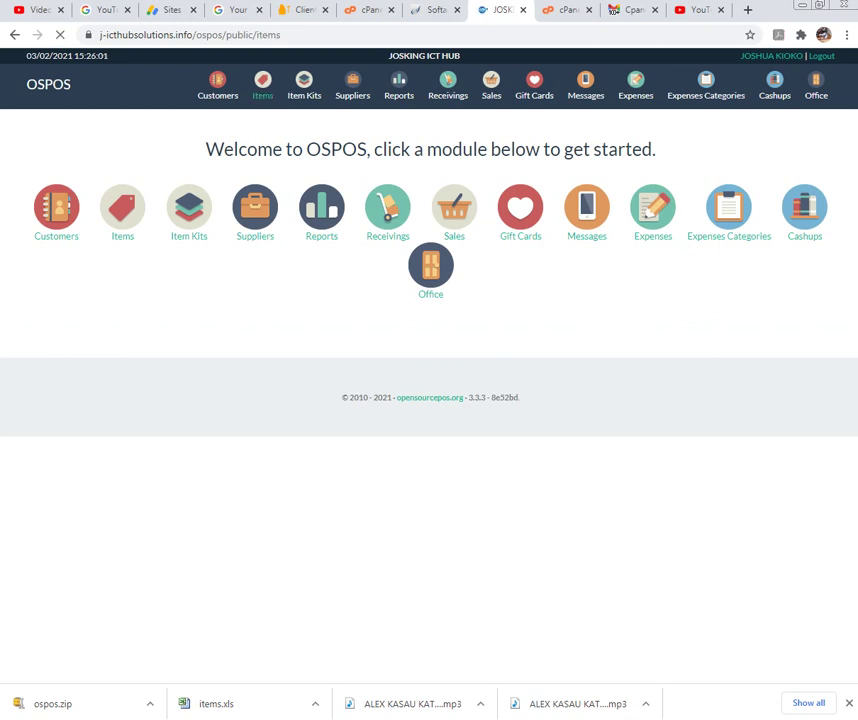
left_click(720, 136)
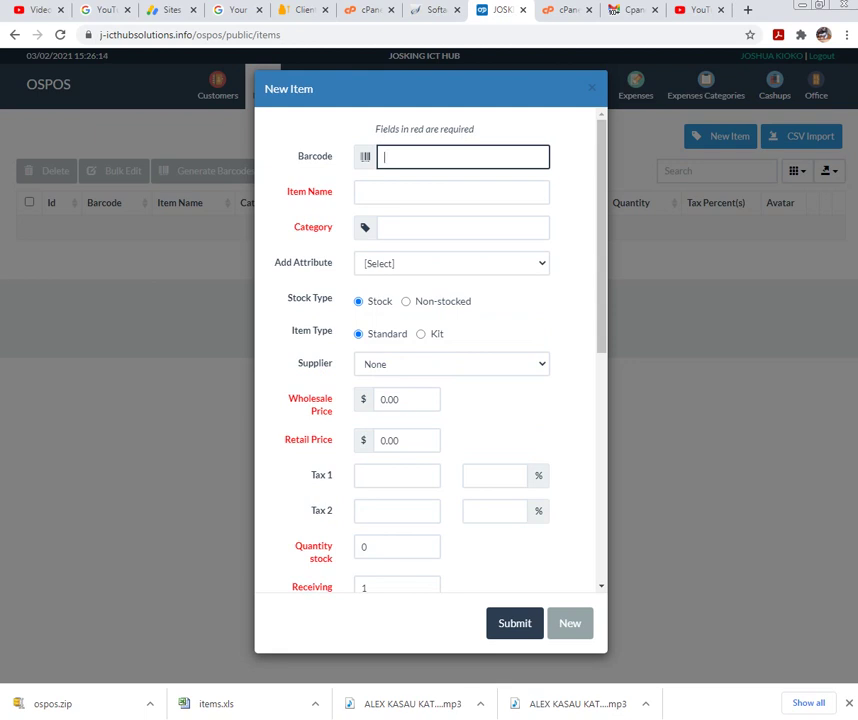
type("generate a barcode here")
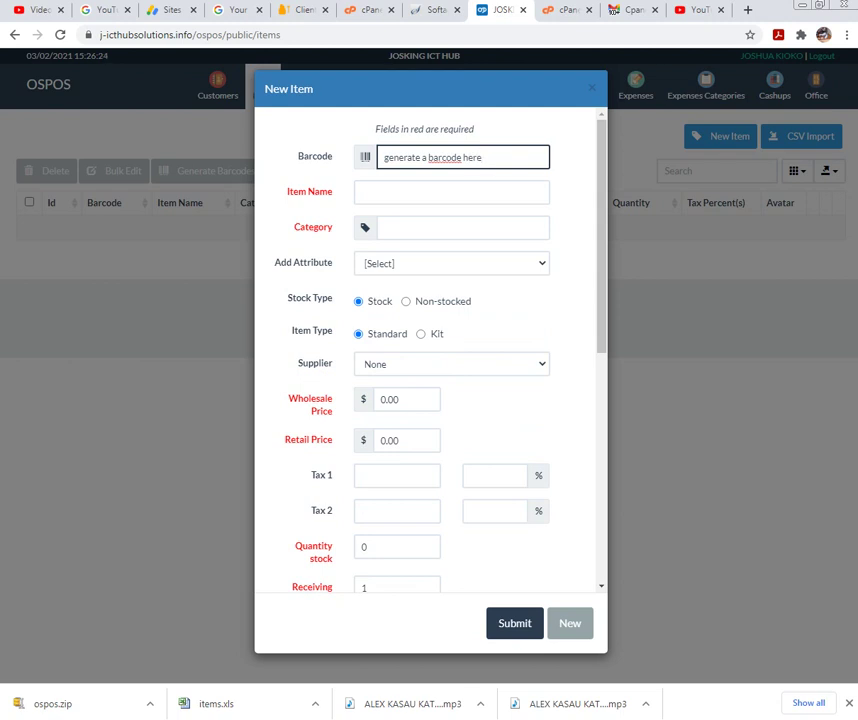
Name the new item "IPHONE X6" and set its category to "MOBILE PHONES".
left_click(451, 192)
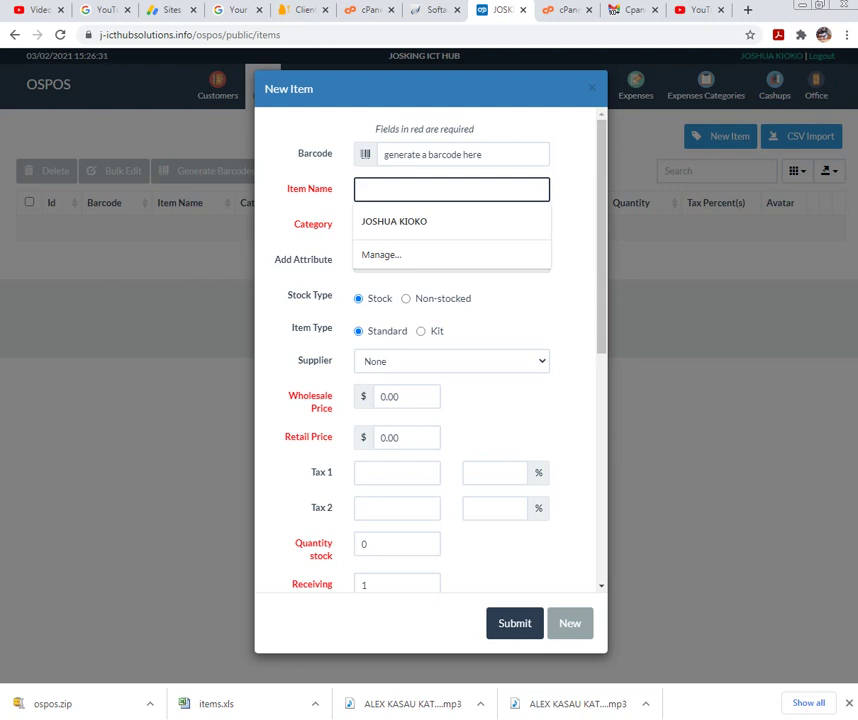
type("IPHONE")
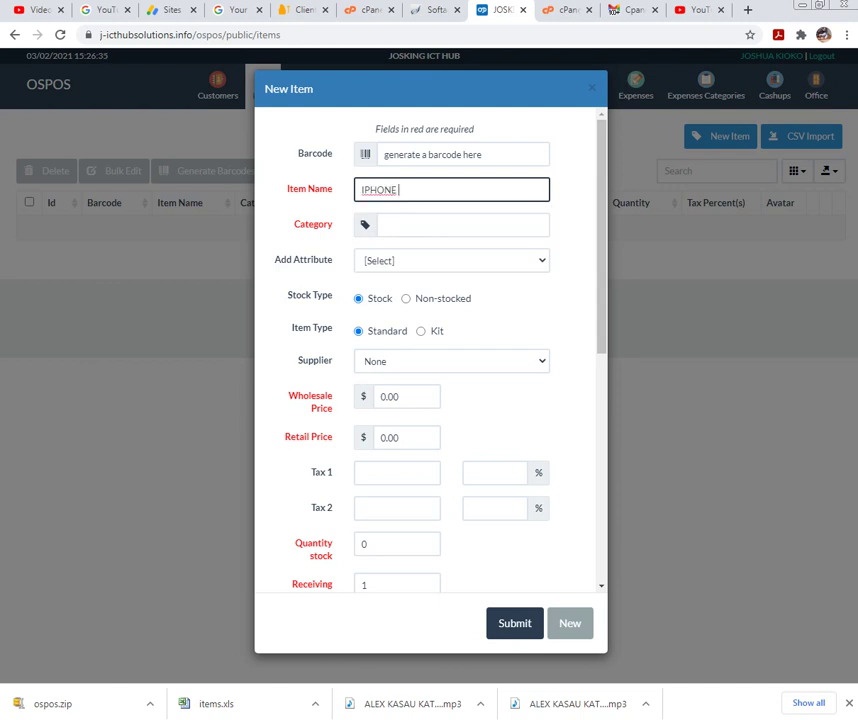
type(" X6")
left_click(385, 224)
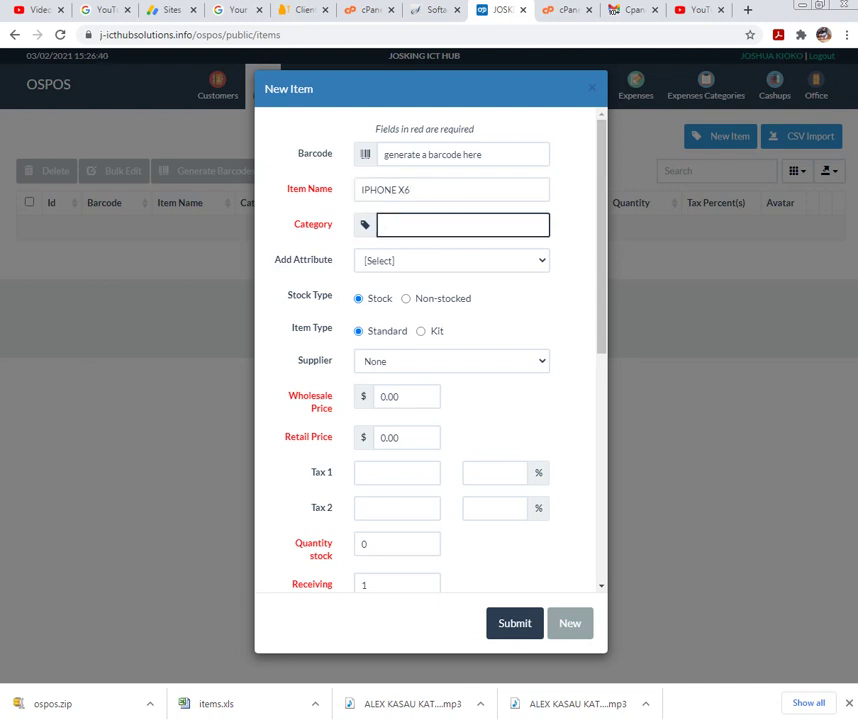
type("MOBILE PHONES")
left_click(451, 260)
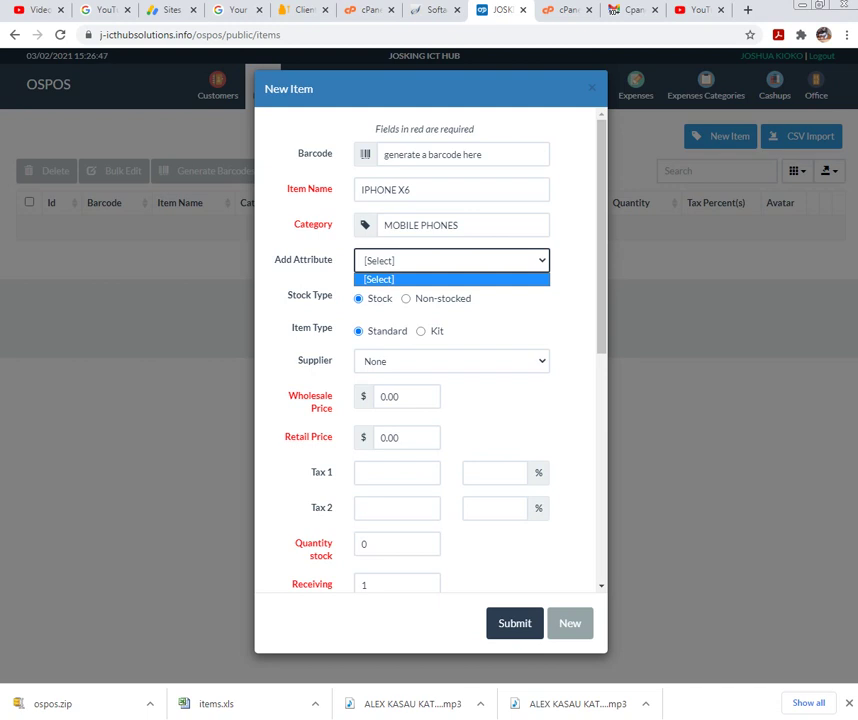
key("Escape")
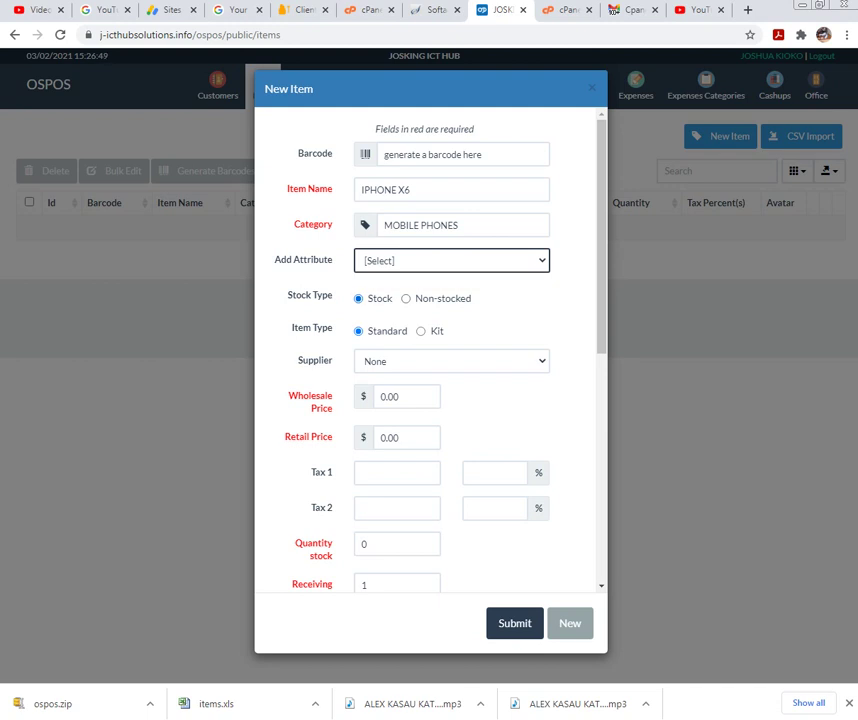
key("Tab")
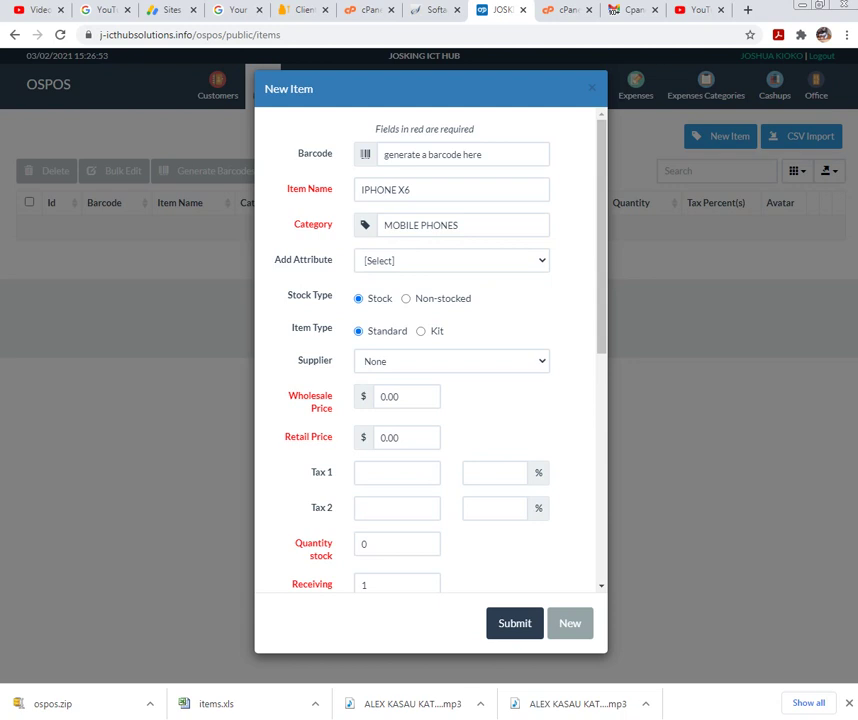
left_click(450, 361)
key("Escape")
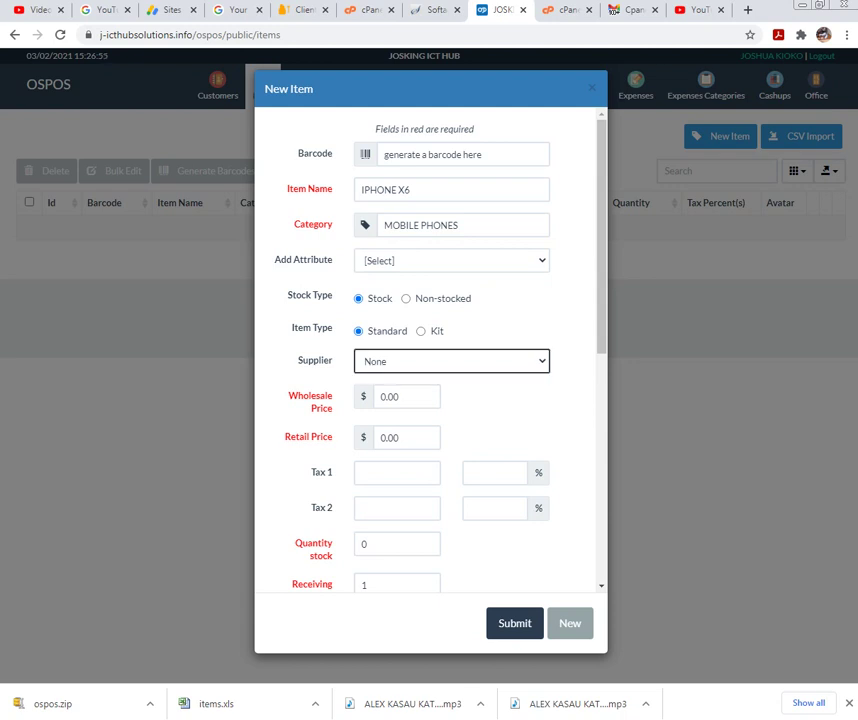
Set the item's wholesale price to 10000 and retail price to 5000, and enter 14 as the Tax 1 name.
key("Tab")
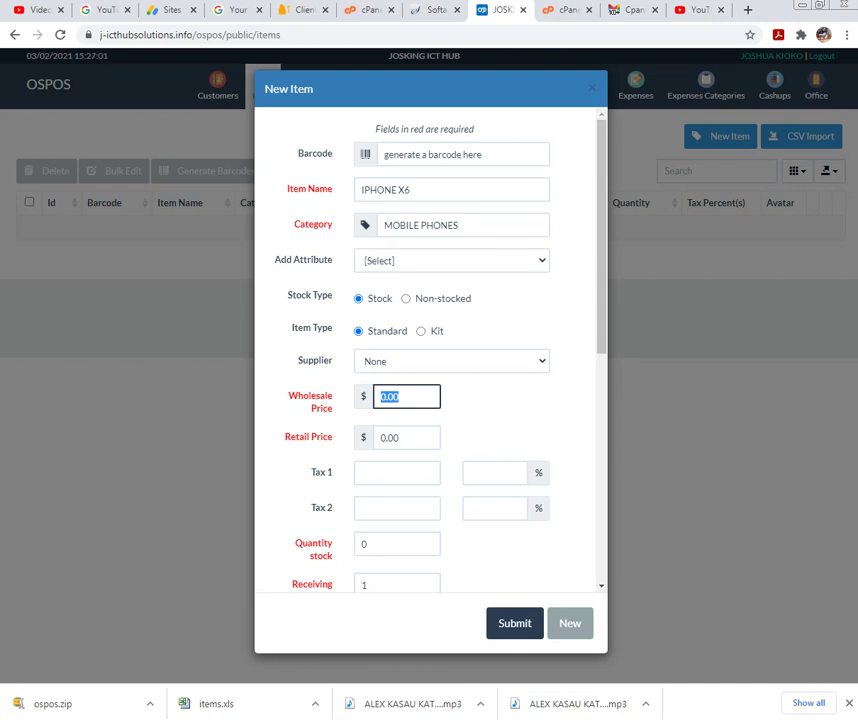
type("10000")
key("Tab")
type("500")
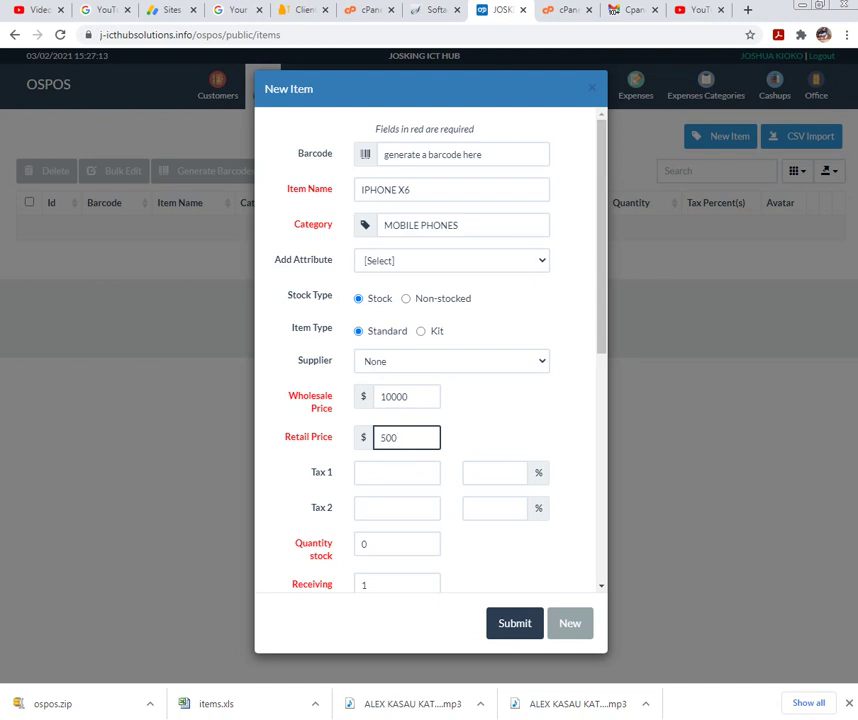
type("0")
left_click(396, 473)
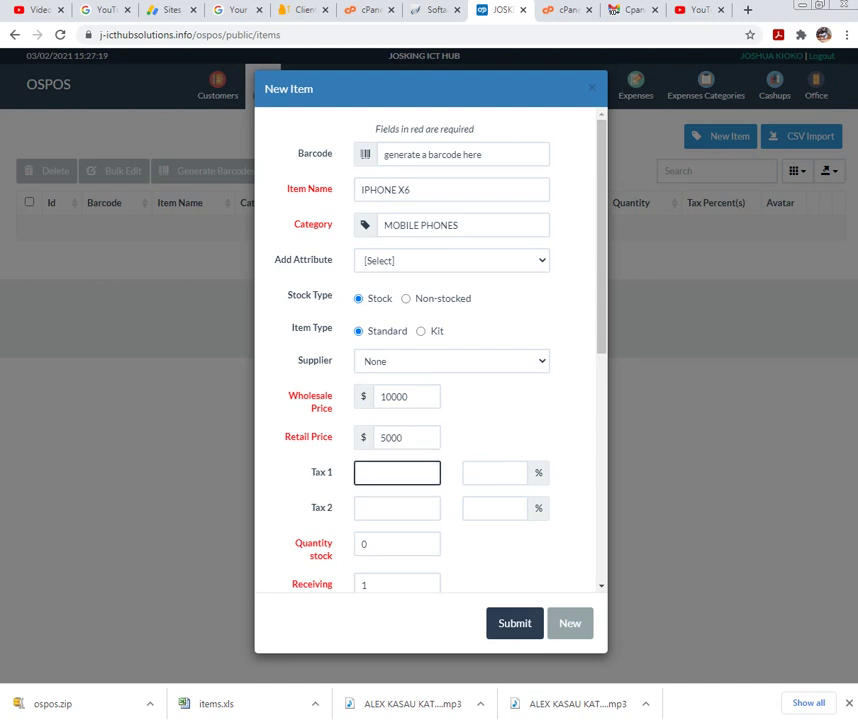
type("14")
Set the item's quantity stock to 100, receiving quantity to 100 and reorder level to 5.
scroll(425, 349, "down", 2)
left_click(396, 331)
type("100")
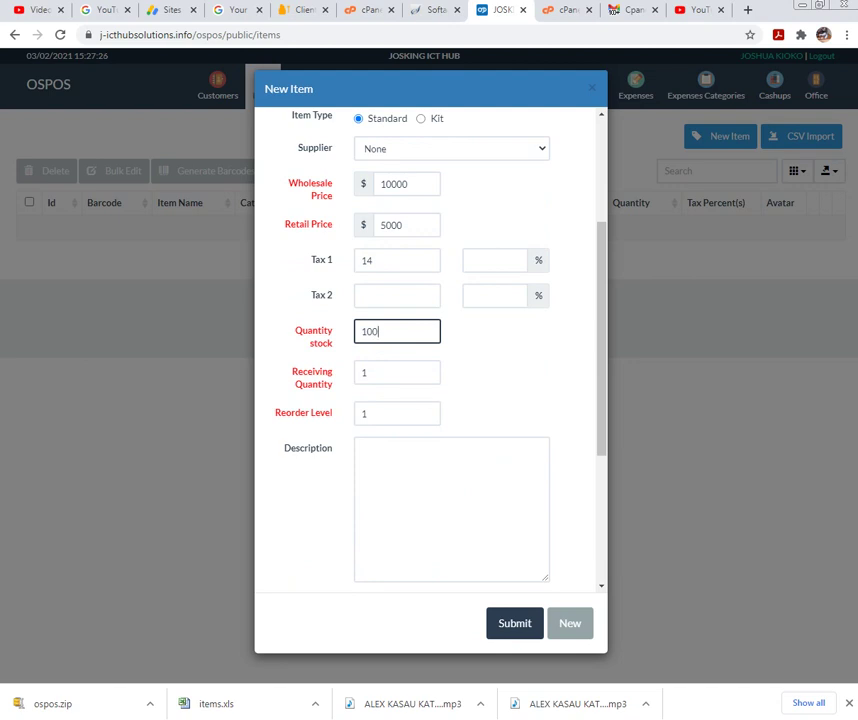
key("Tab")
type("100")
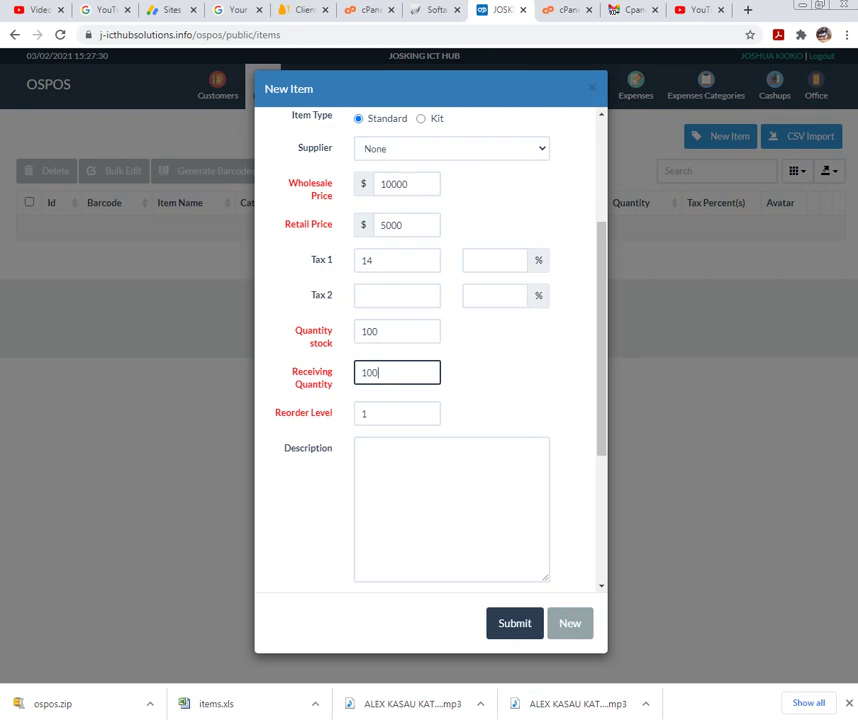
key("Tab")
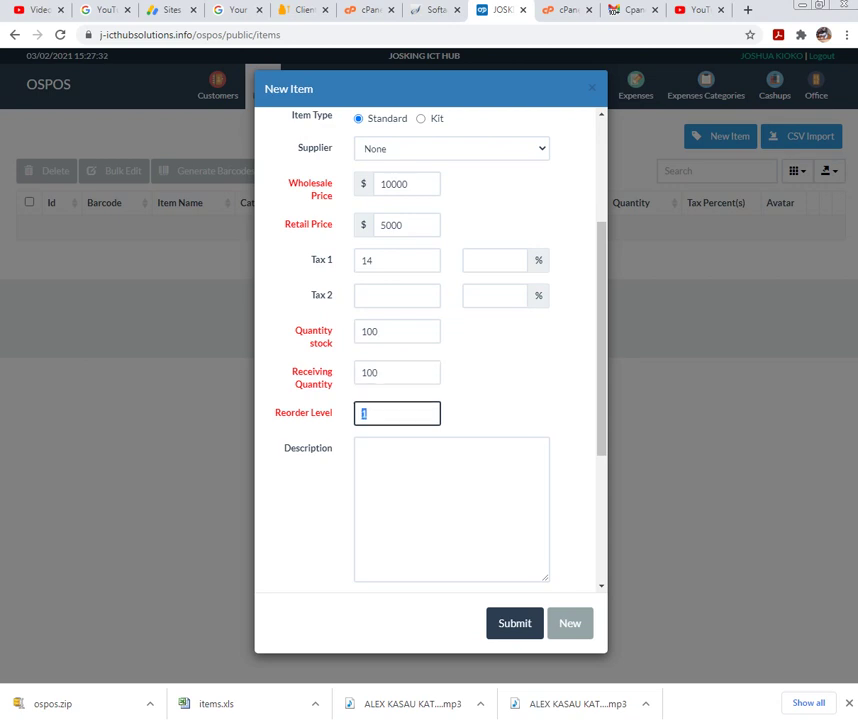
type("5")
Enter the item description "FOR THE currency the setting can be changed on the office tab" and submit the new item.
key("Tab")
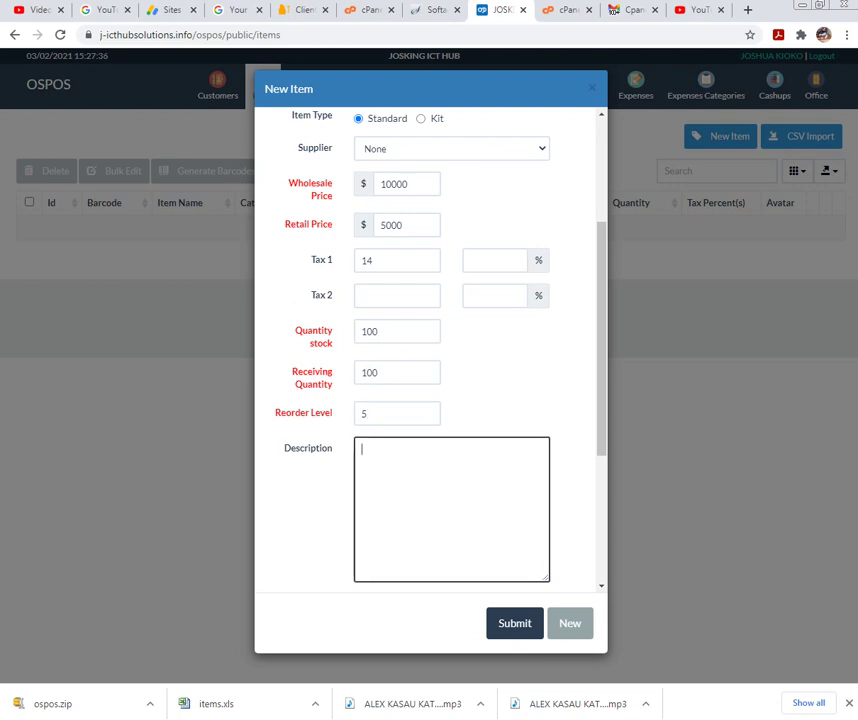
scroll(430, 350, "up", 1)
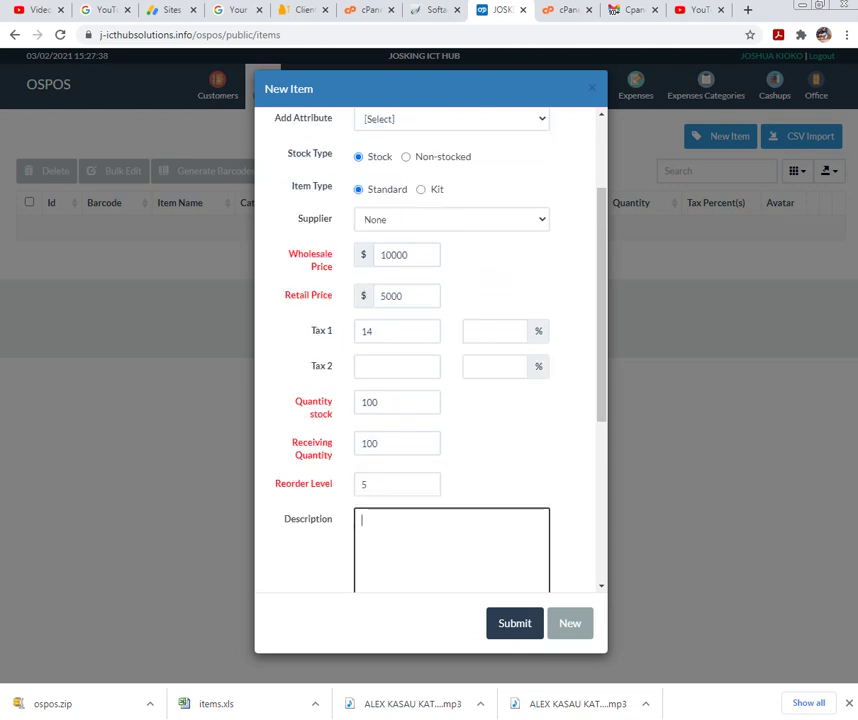
type("FOR THE")
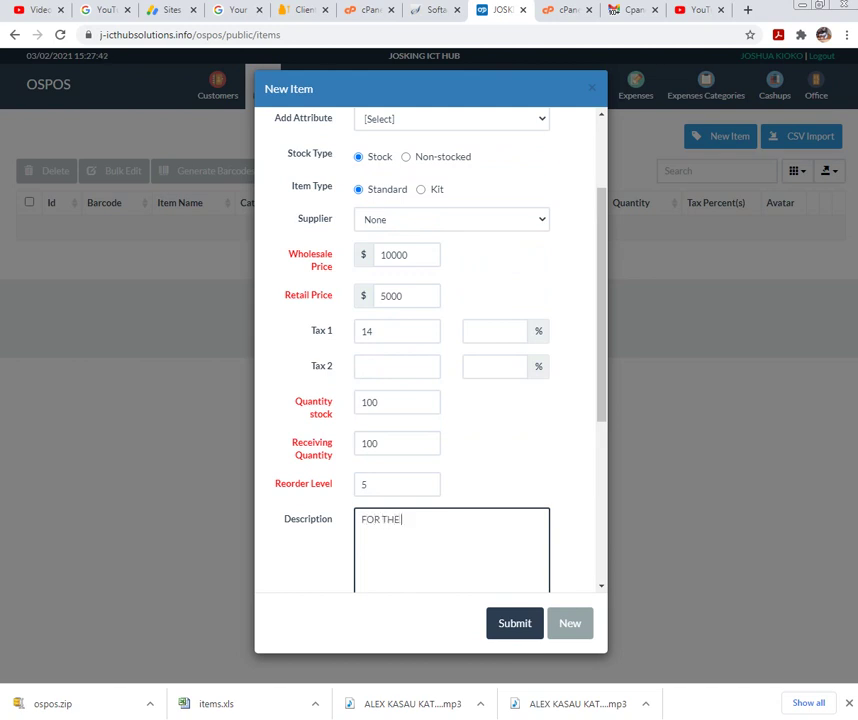
type(" currency the setting can be changed")
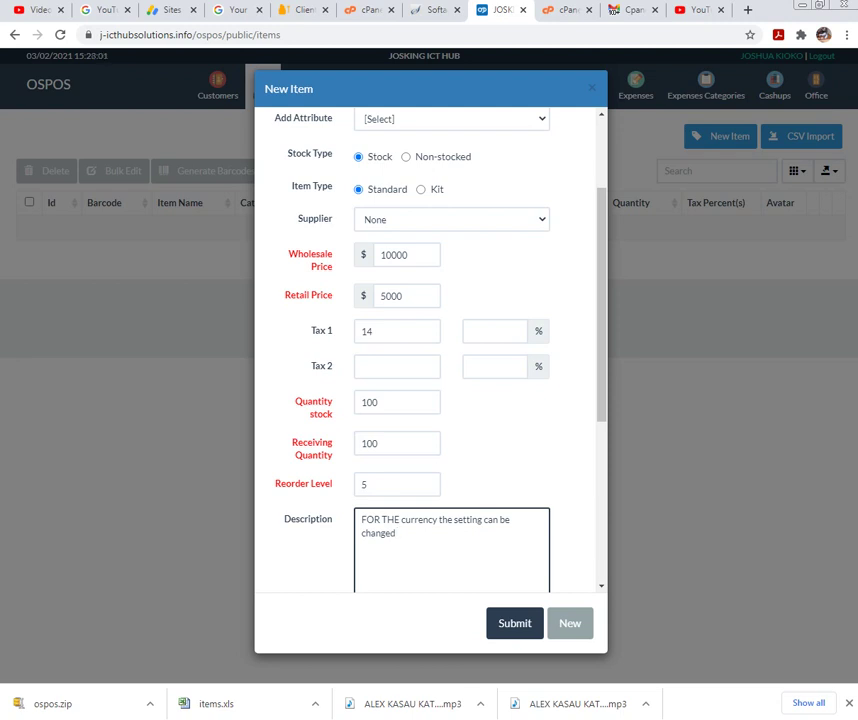
type("on the Home")
key("BackSpace")
key("BackSpace")
type("office tab")
key("Tab")
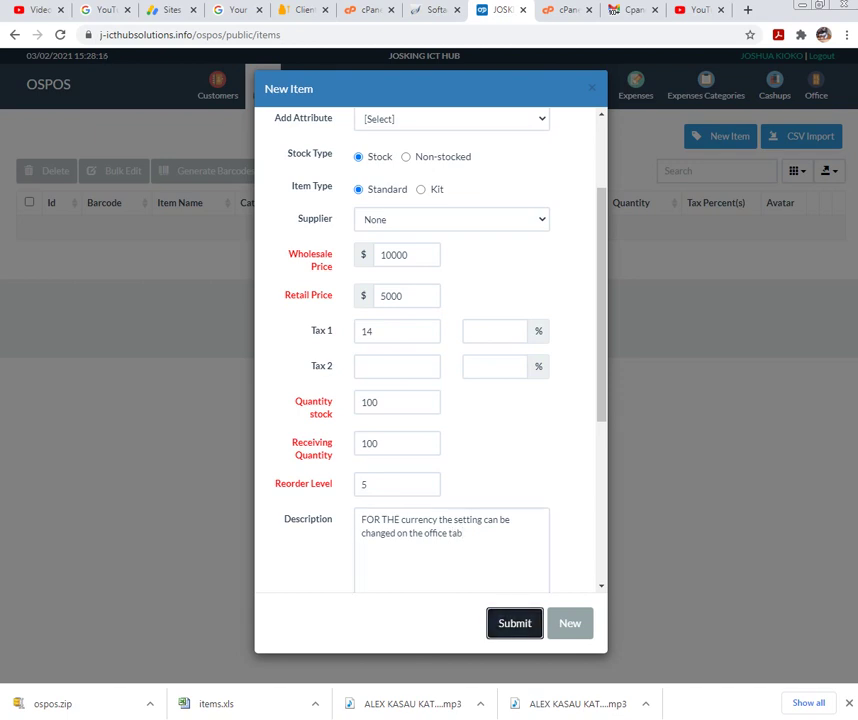
key("Return")
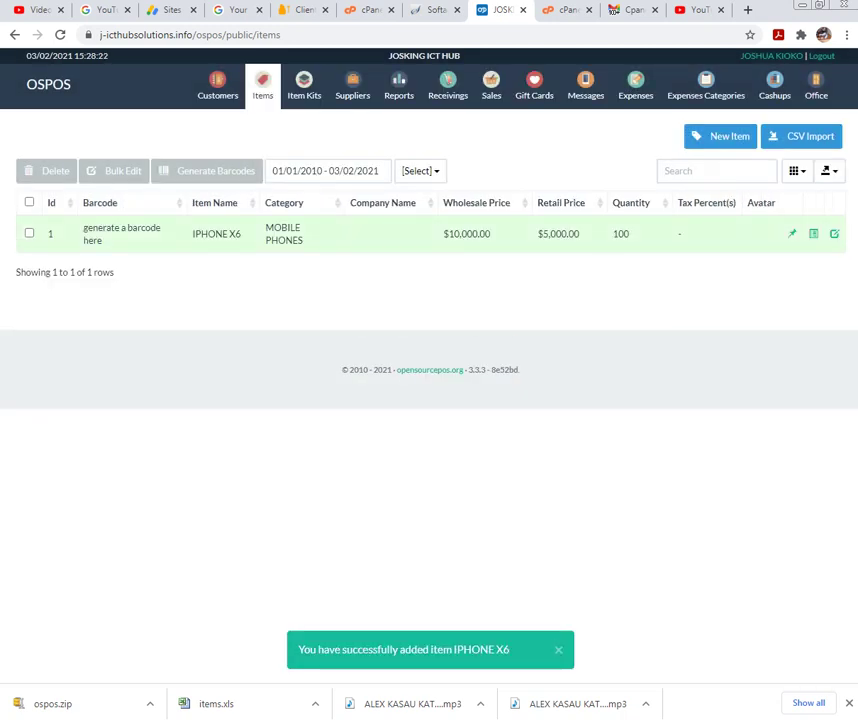
Open the Sales register, search for "iphone" and add IPHONE X6 to the cart.
left_click(491, 86)
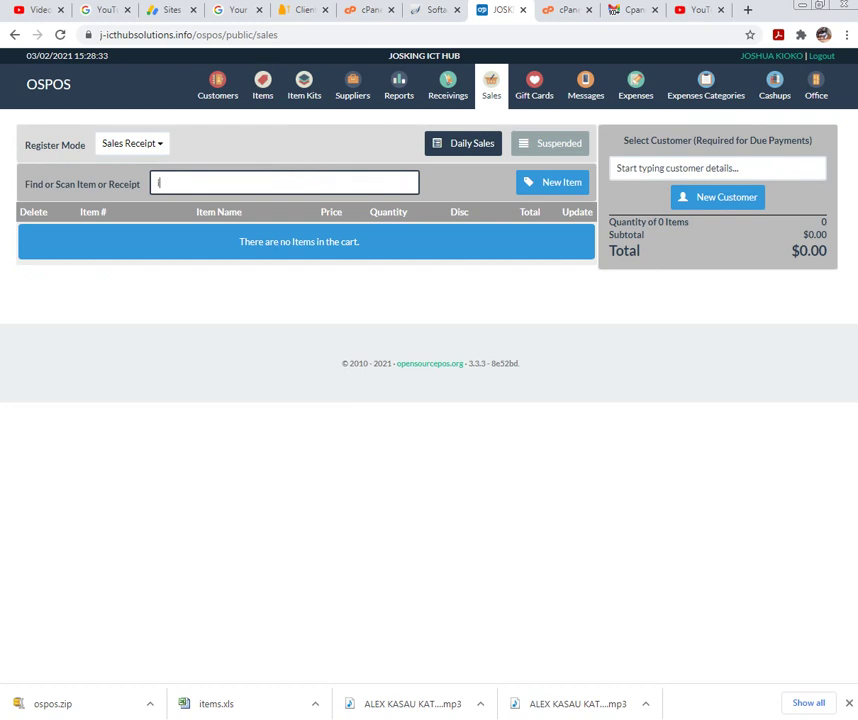
type("iphone")
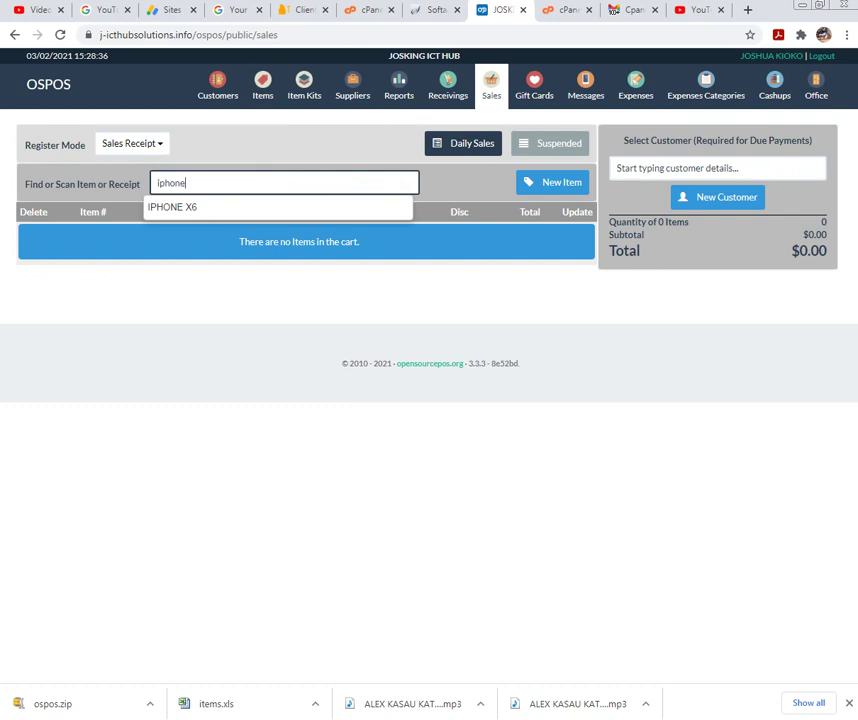
key("Down")
key("Return")
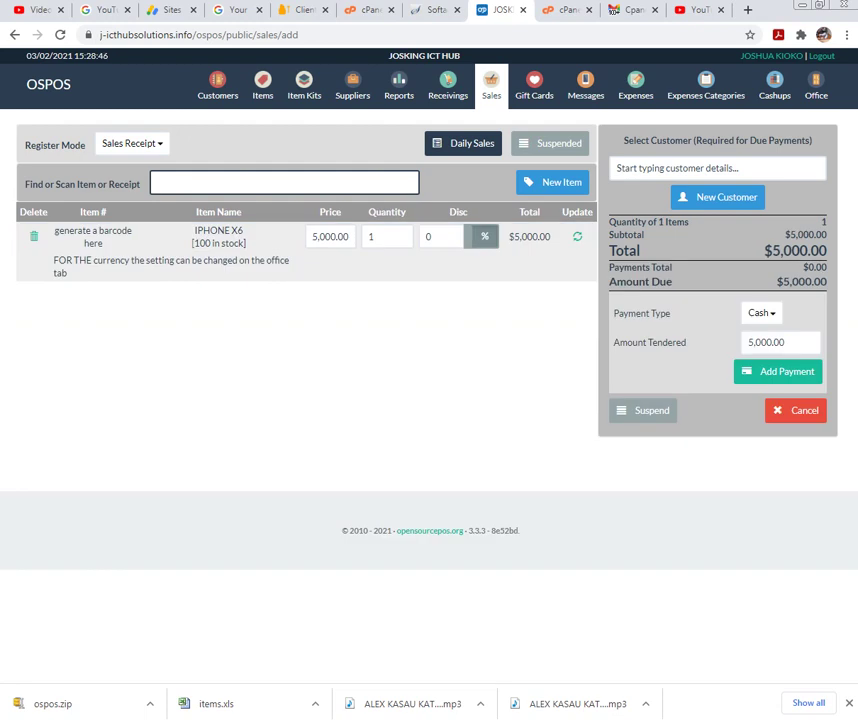
Set the IPHONE X6 quantity in the cart to 3.
left_click(386, 236)
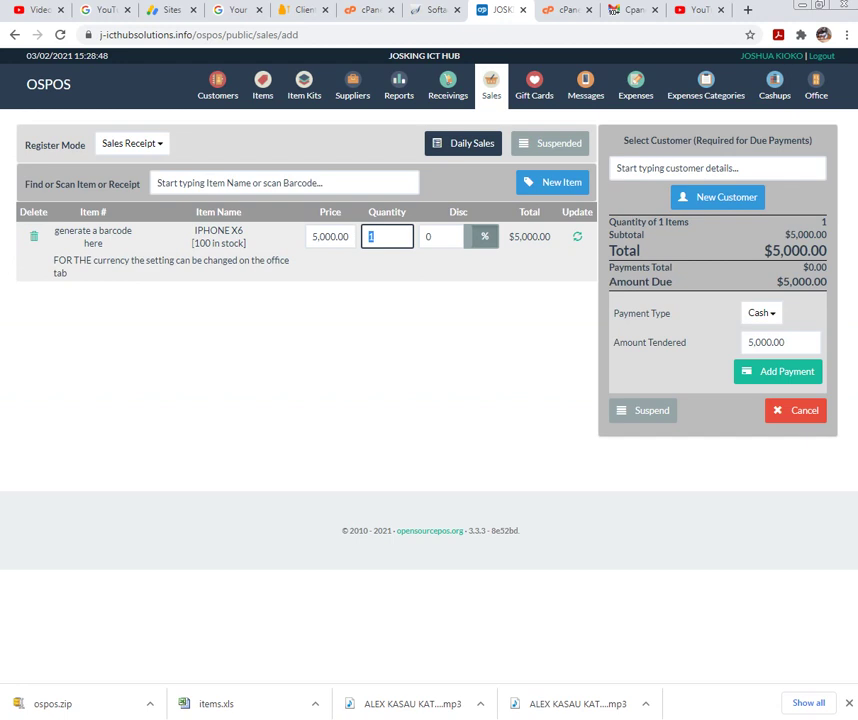
type("3")
key("Return")
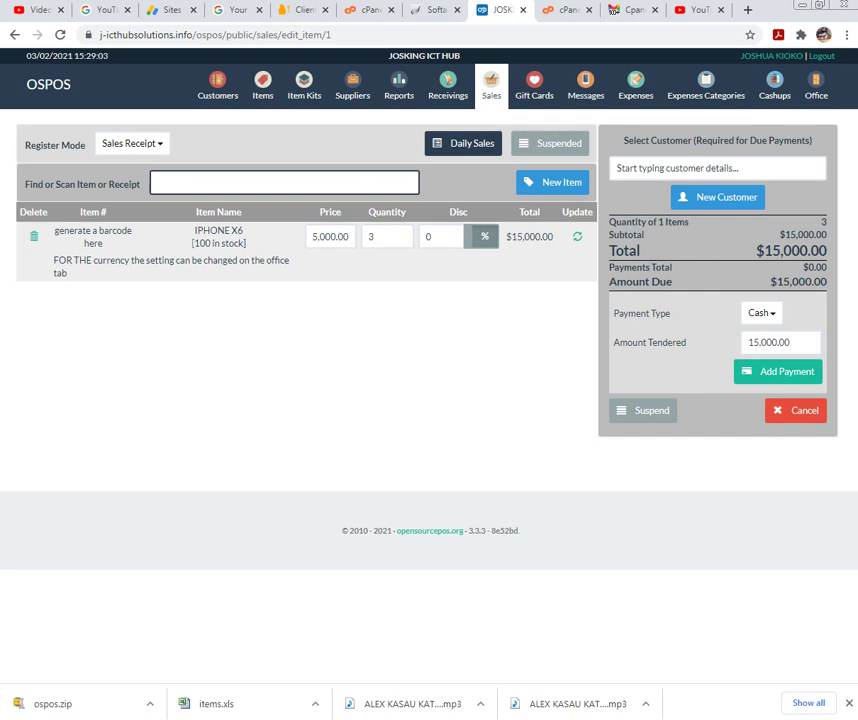
Start a new customer for the sale with registration consent given, and fill in the name, phone and address from the saved autofill entry.
left_click(717, 197)
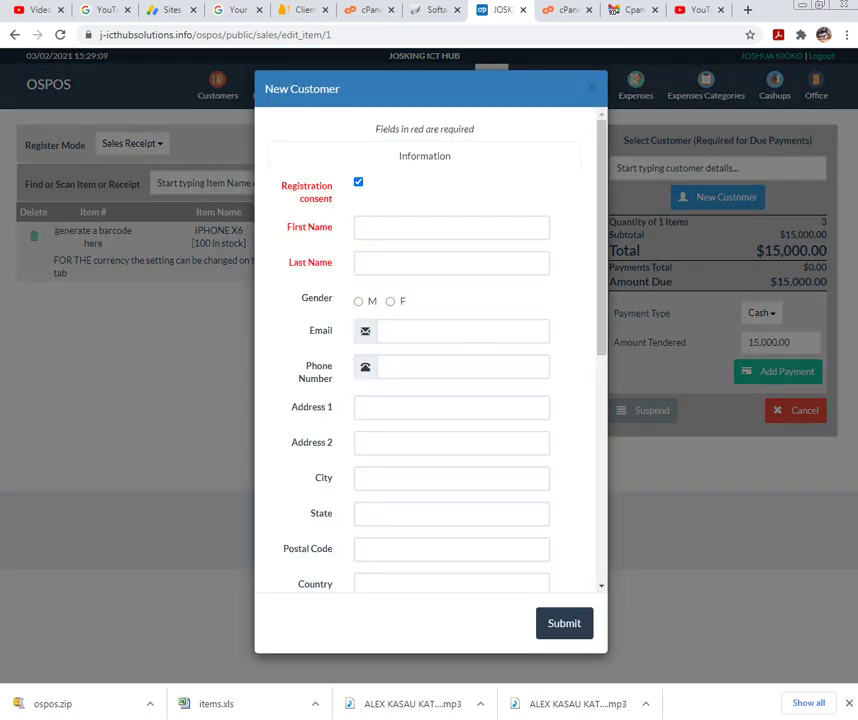
left_click(359, 182)
left_click(359, 182)
left_click(420, 227)
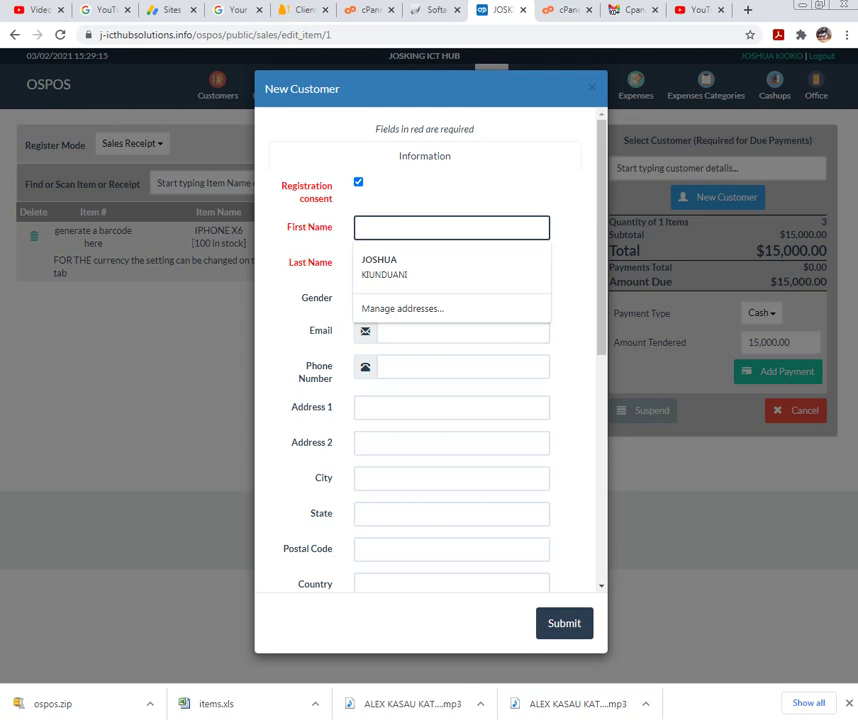
left_click(420, 266)
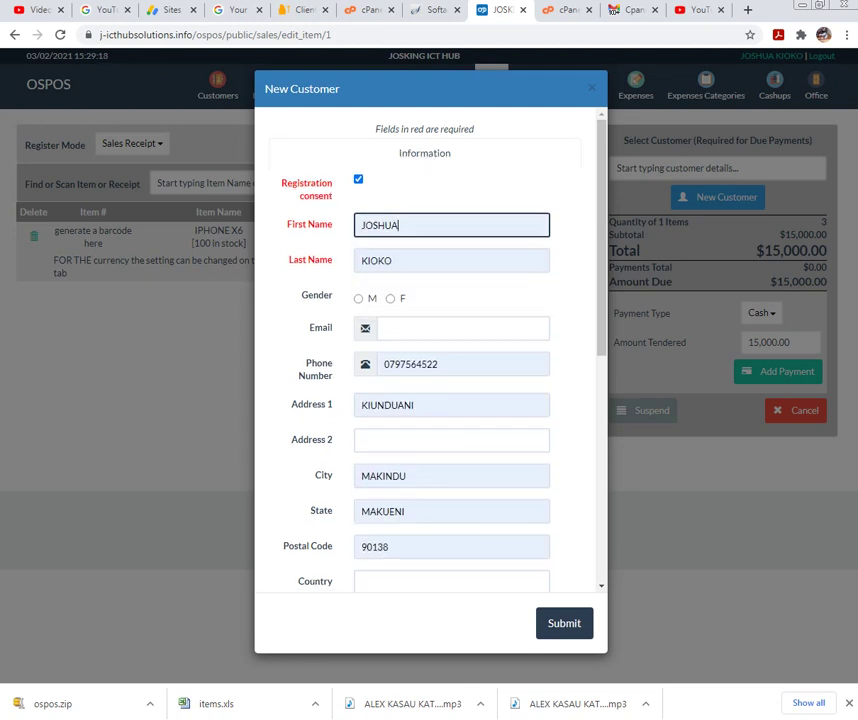
Set the customer's country to "kenya", enter "no comment" as the comment, and submit the customer.
scroll(430, 350, "down", 1)
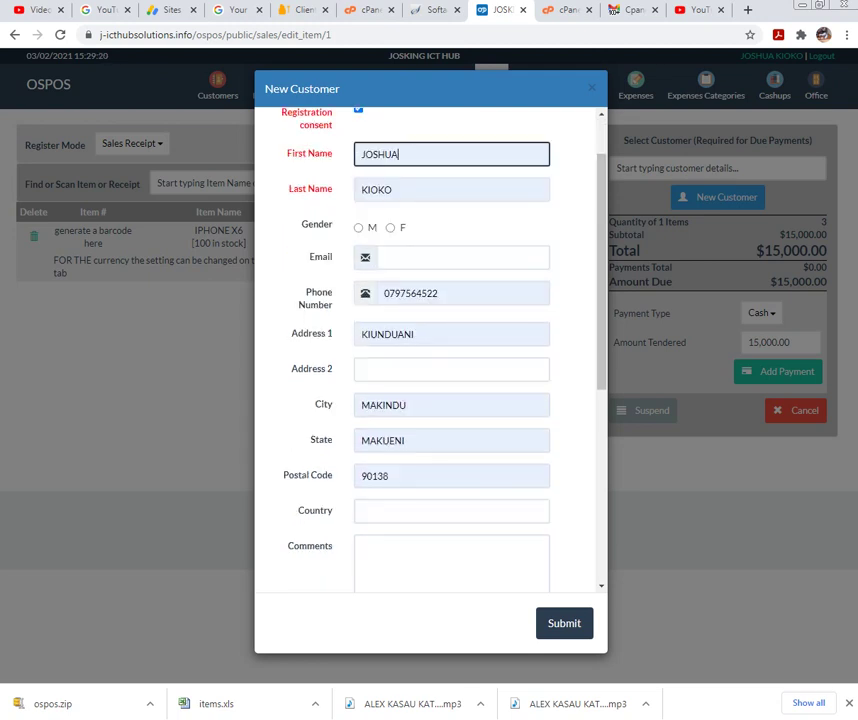
left_click(451, 511)
type("kenya")
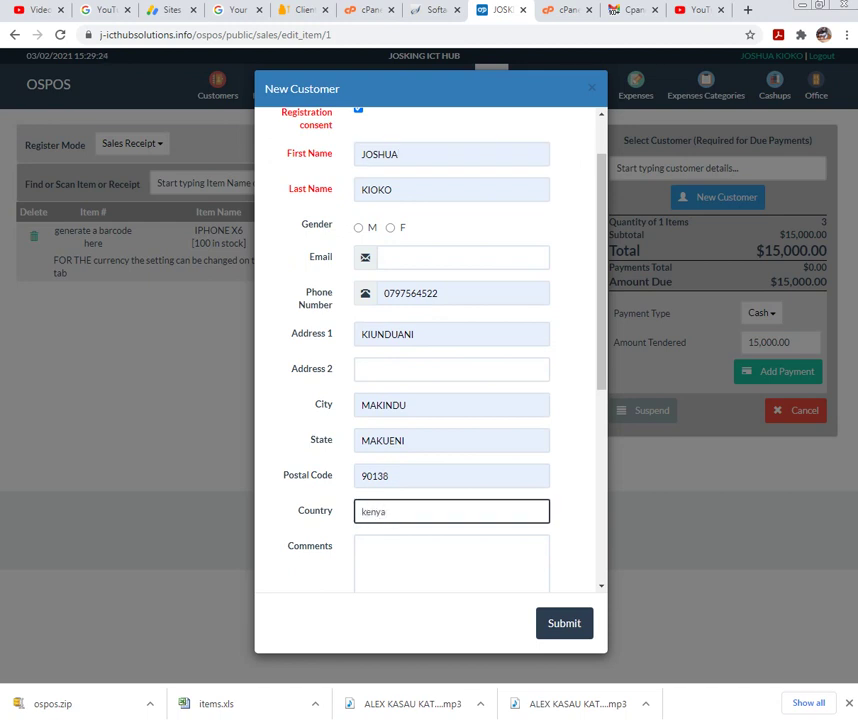
left_click(451, 562)
type("no")
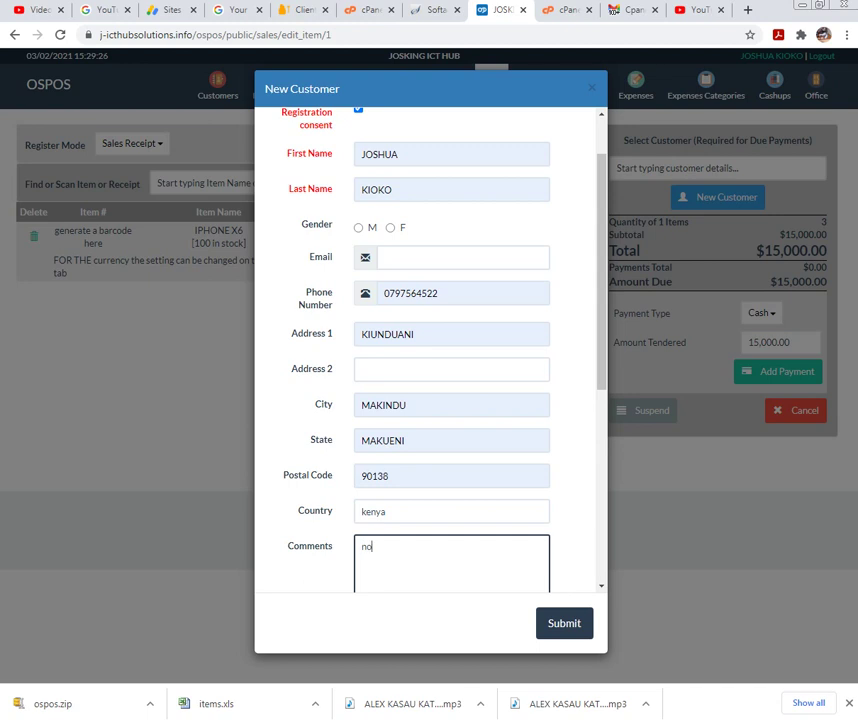
type(" comment")
key("Tab")
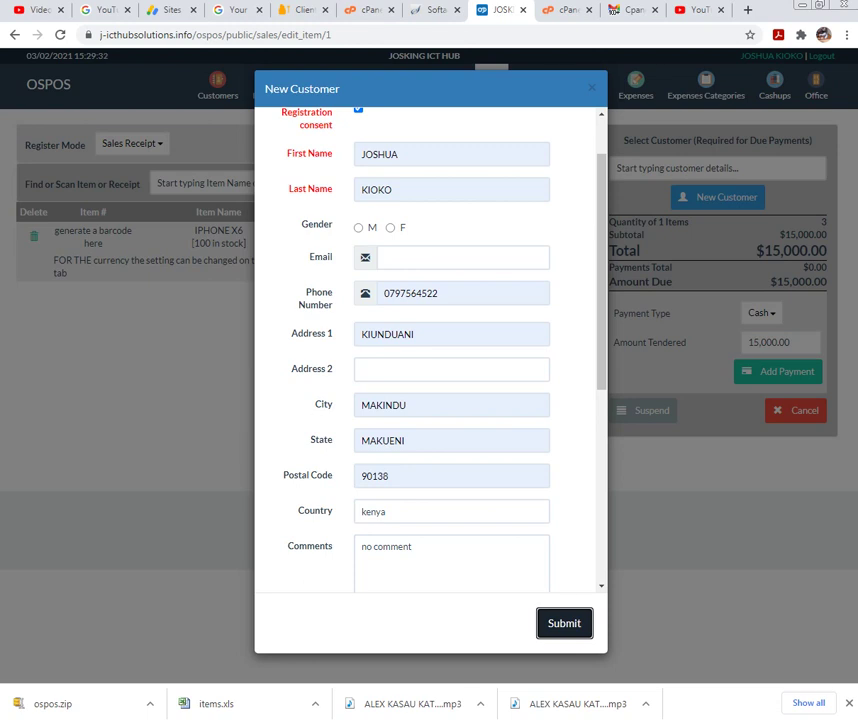
key("Return")
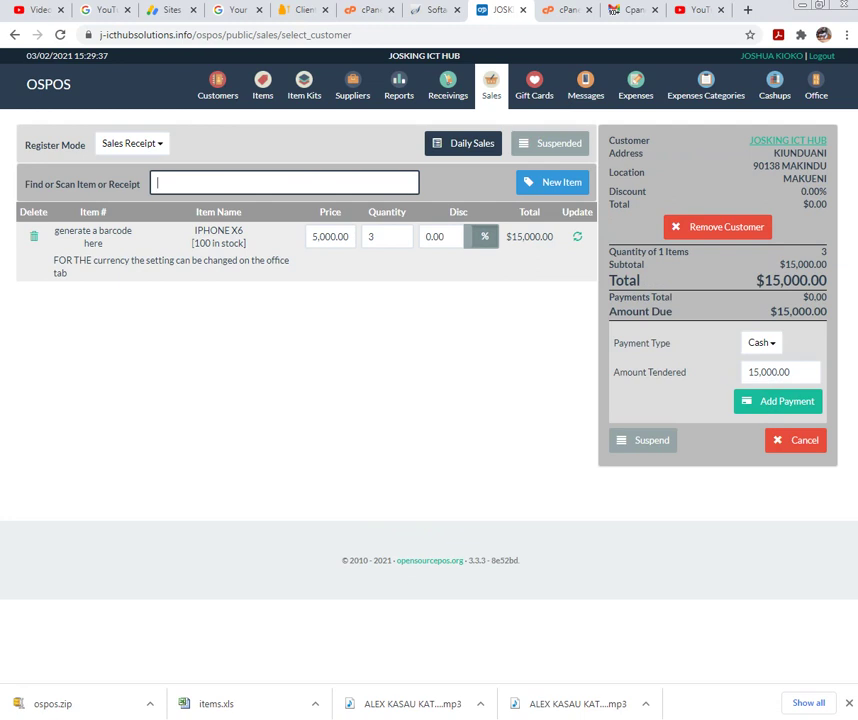
Add a cash payment of 15,000.00, complete the sale, and dismiss the receipt print dialog.
left_click(761, 342)
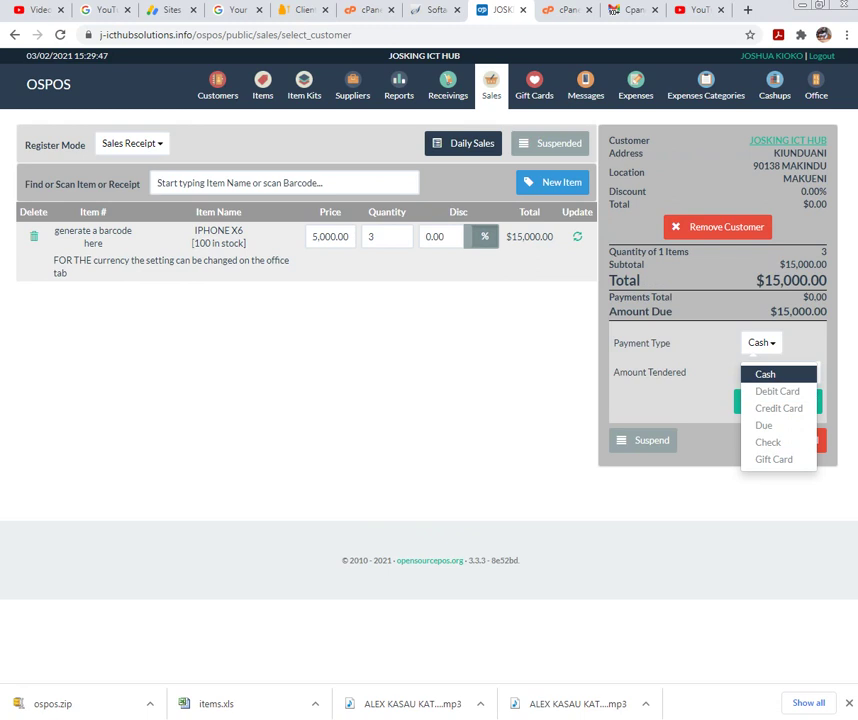
left_click(765, 374)
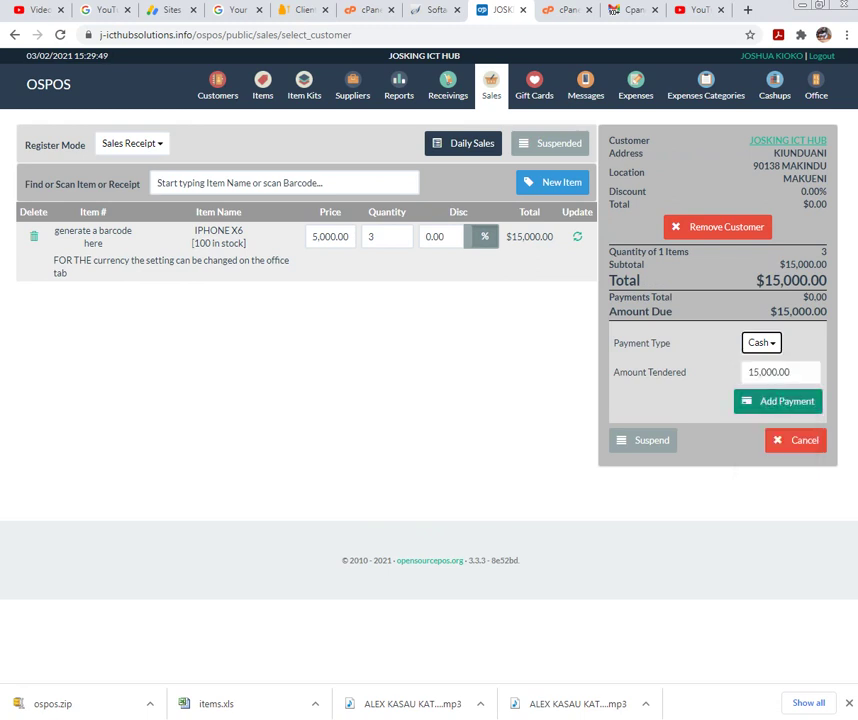
left_click(778, 401)
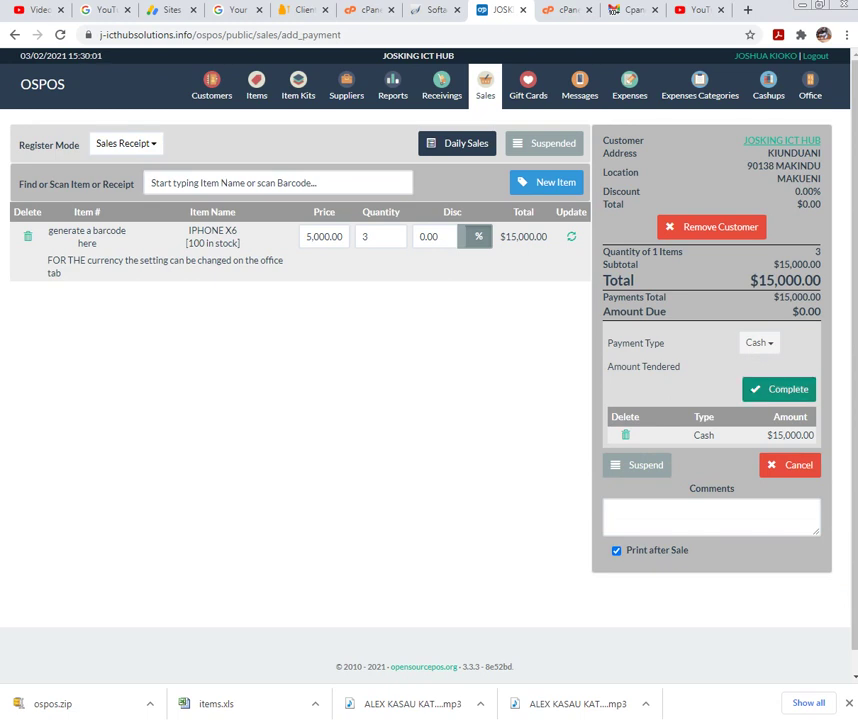
left_click(778, 389)
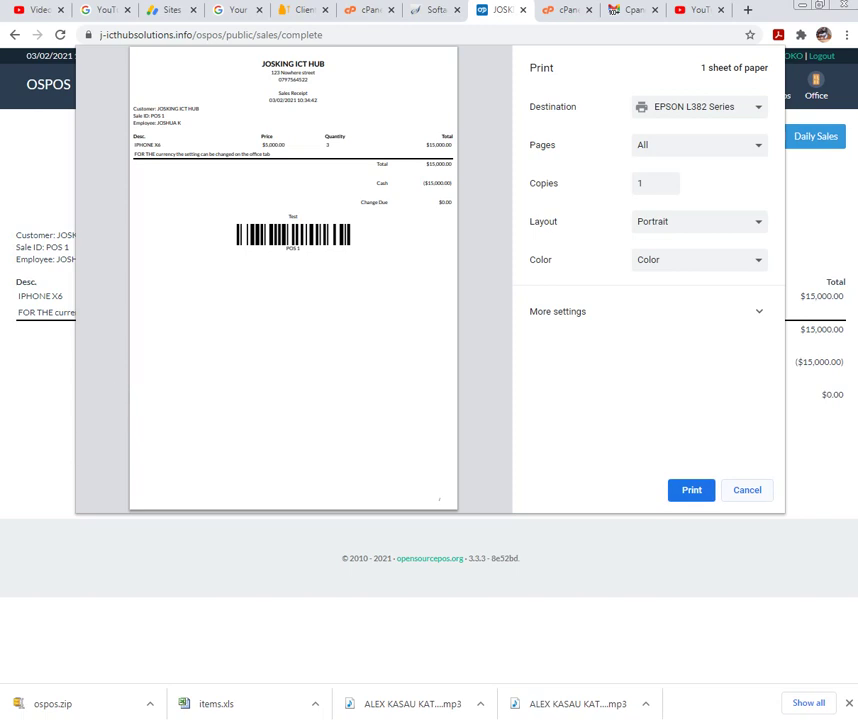
key("Escape")
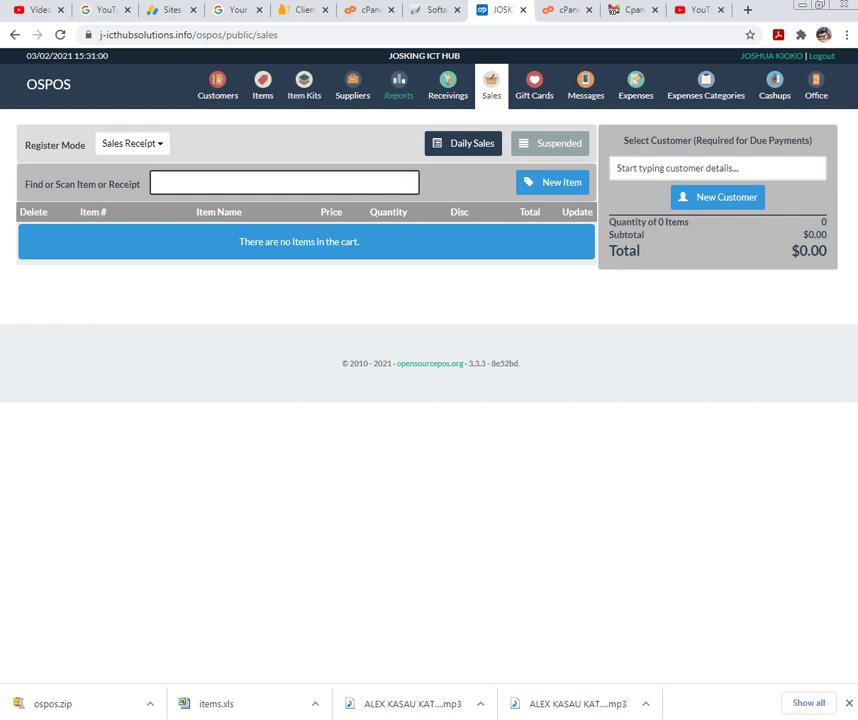
Generate the detailed Transactions report for Completed Sales on 03/02/2021 and expand the transaction to examine its item details.
left_click(398, 86)
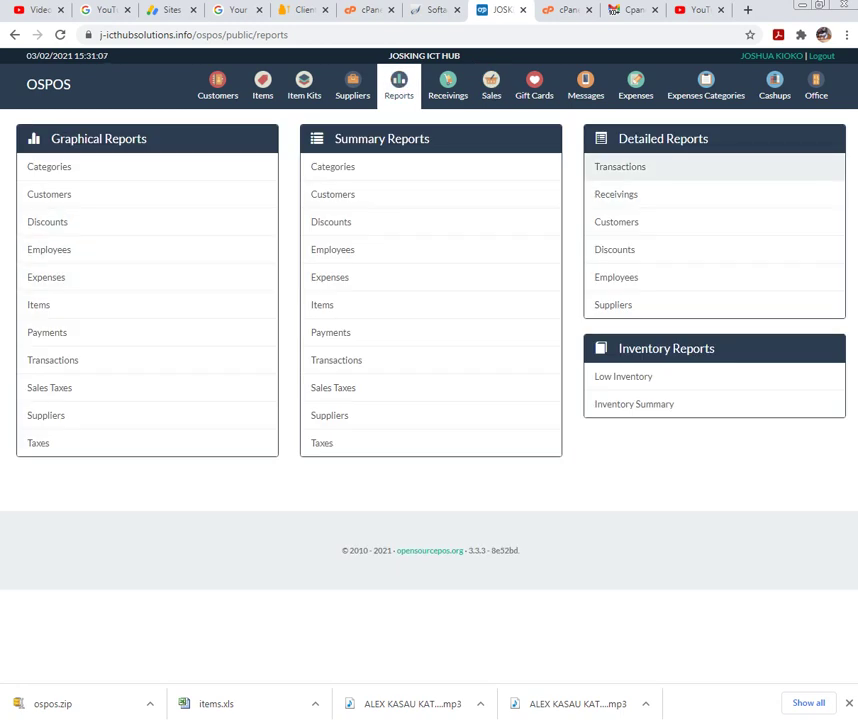
left_click(620, 166)
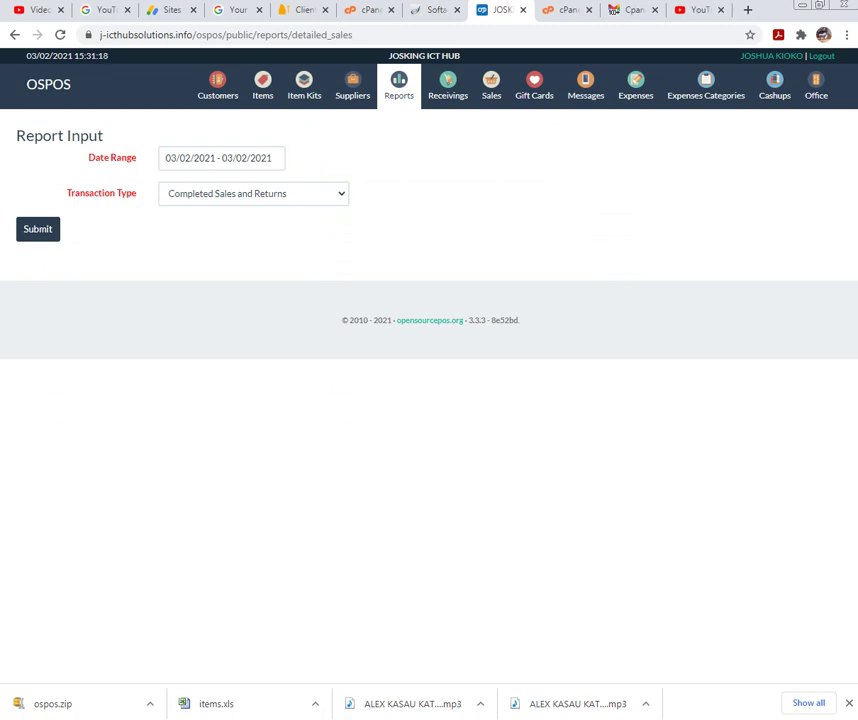
left_click(253, 193)
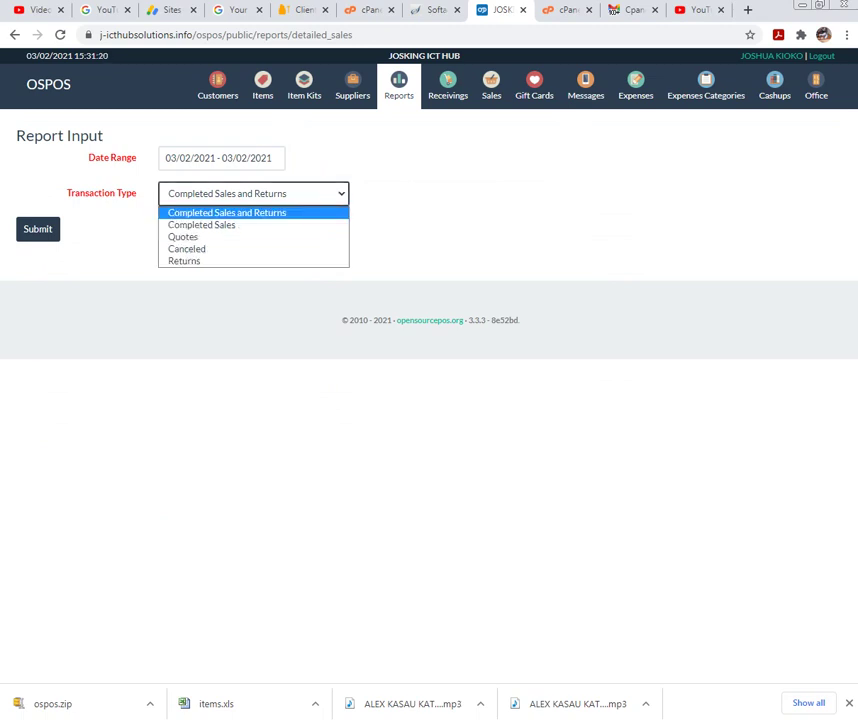
key("Down")
key("Return")
key("Tab")
key("Return")
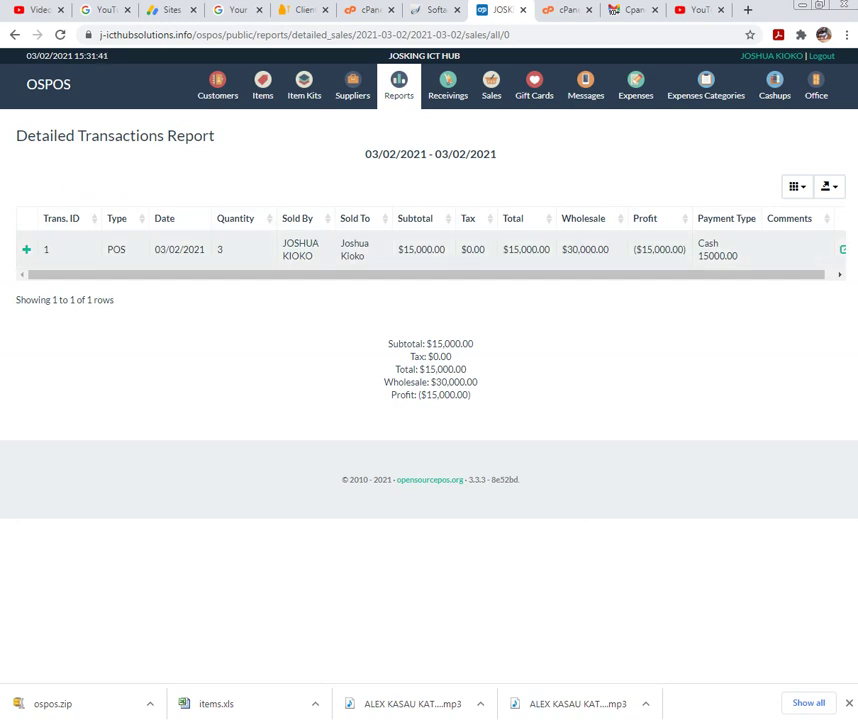
left_click(26, 249)
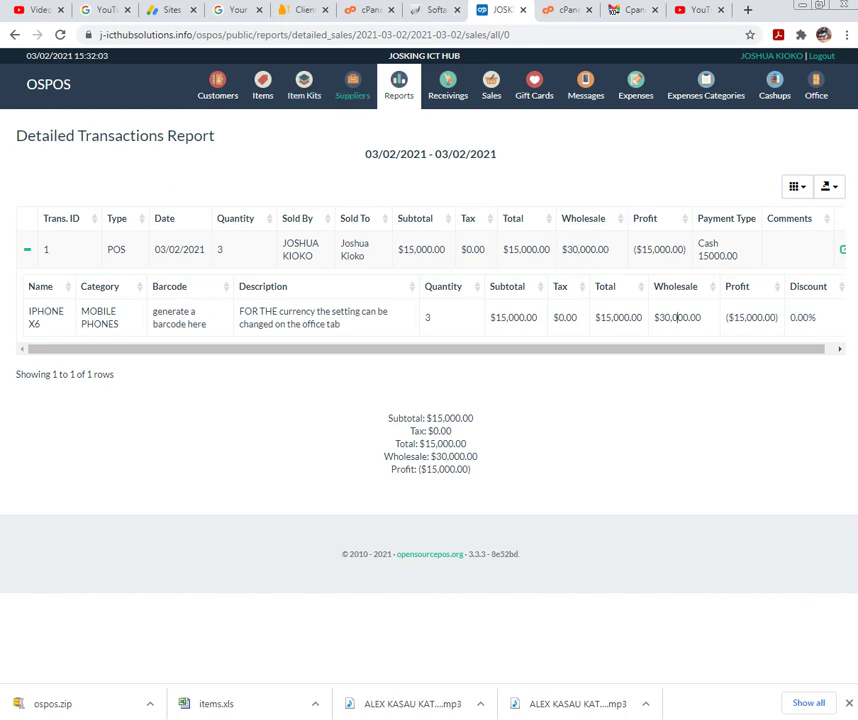
Start a new supplier with JOSKING ICT HUB as the company, filling in the contact details from the saved autofill entry.
left_click(352, 86)
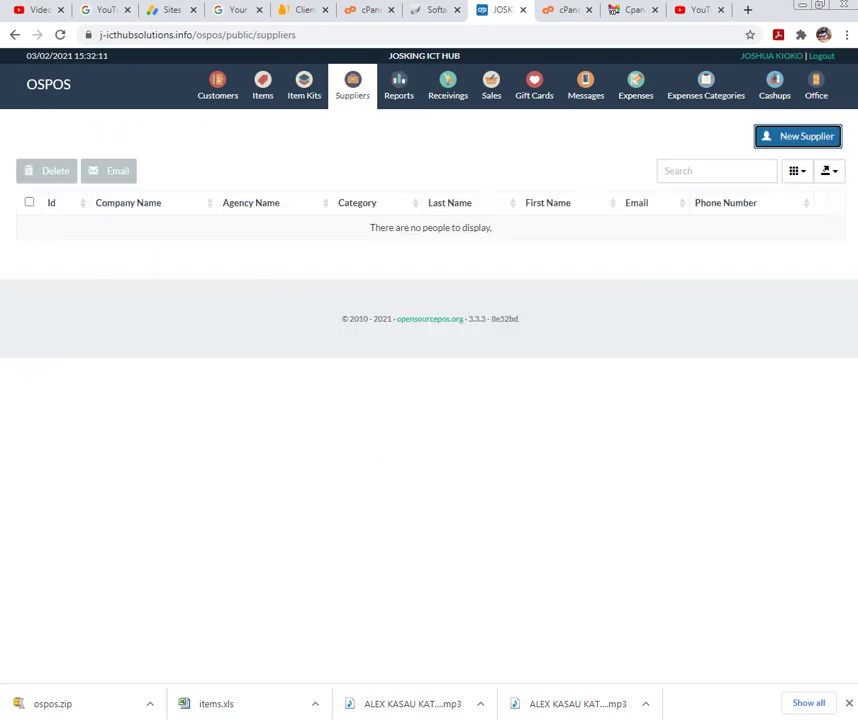
left_click(797, 136)
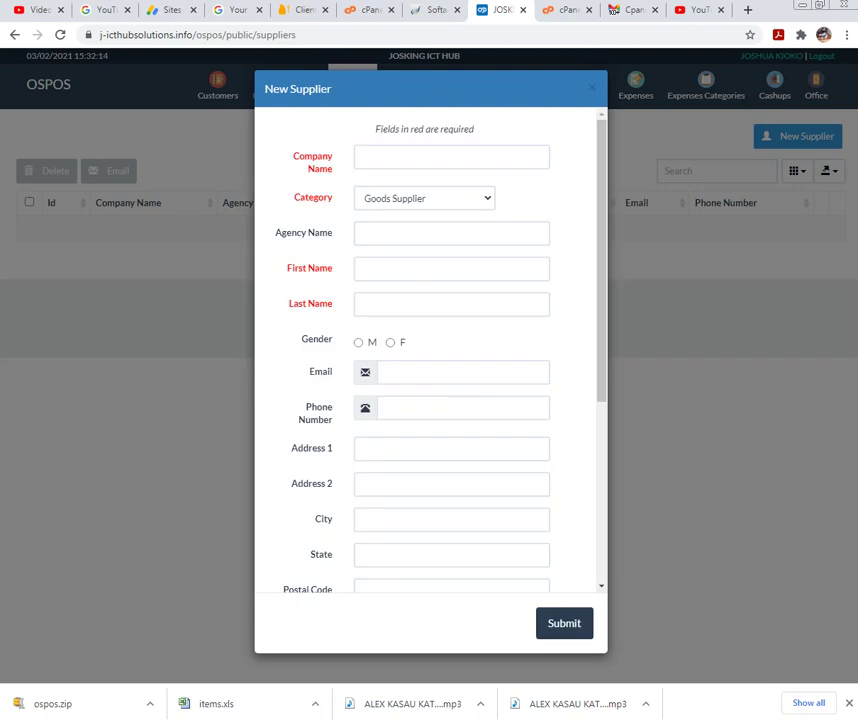
left_click(361, 157)
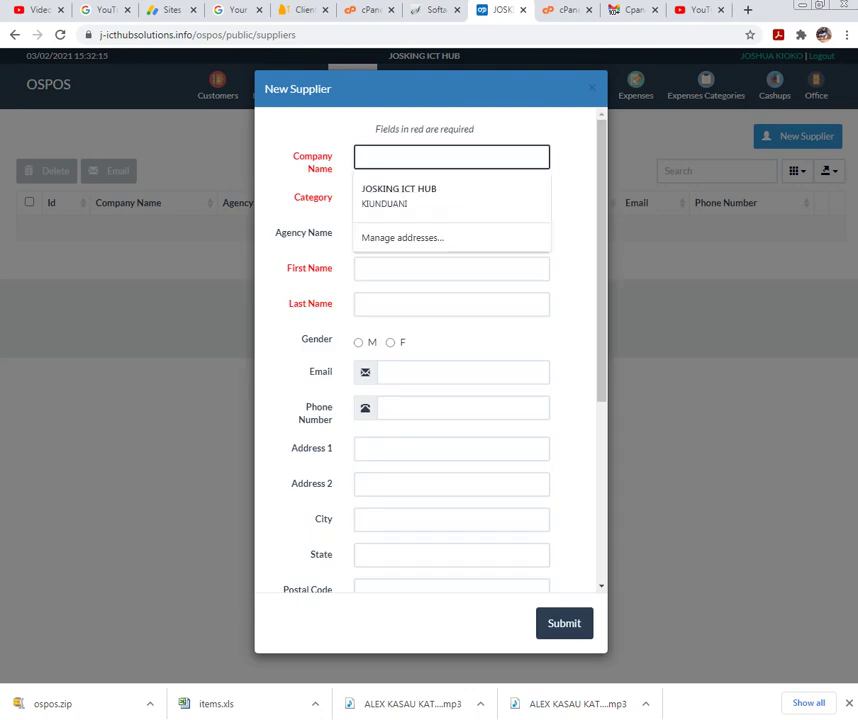
key("Down")
key("Return")
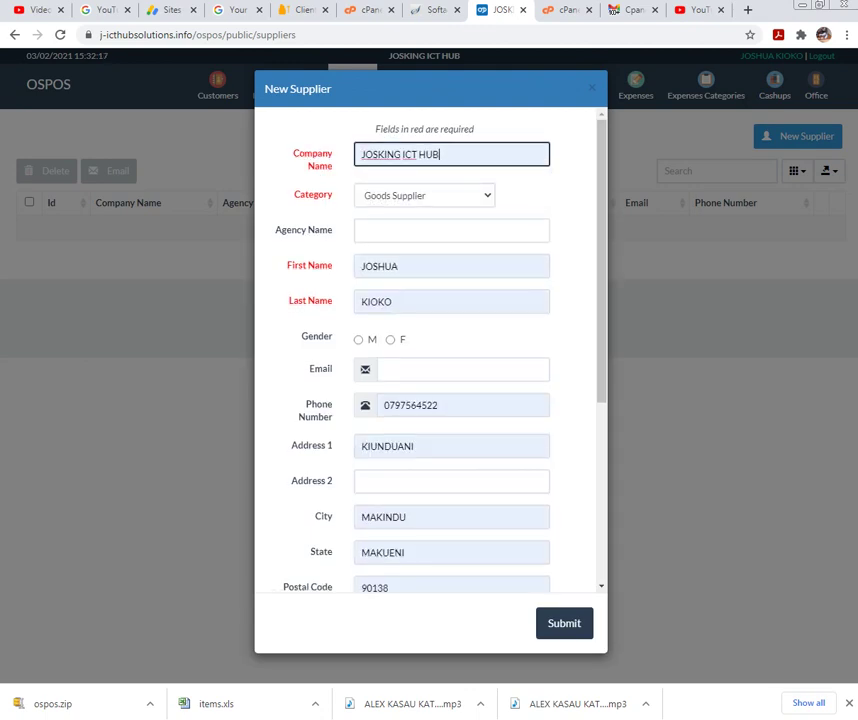
Set the supplier's category to Goods Supplier and gender to M, and submit the new supplier.
left_click(423, 195)
left_click(396, 214)
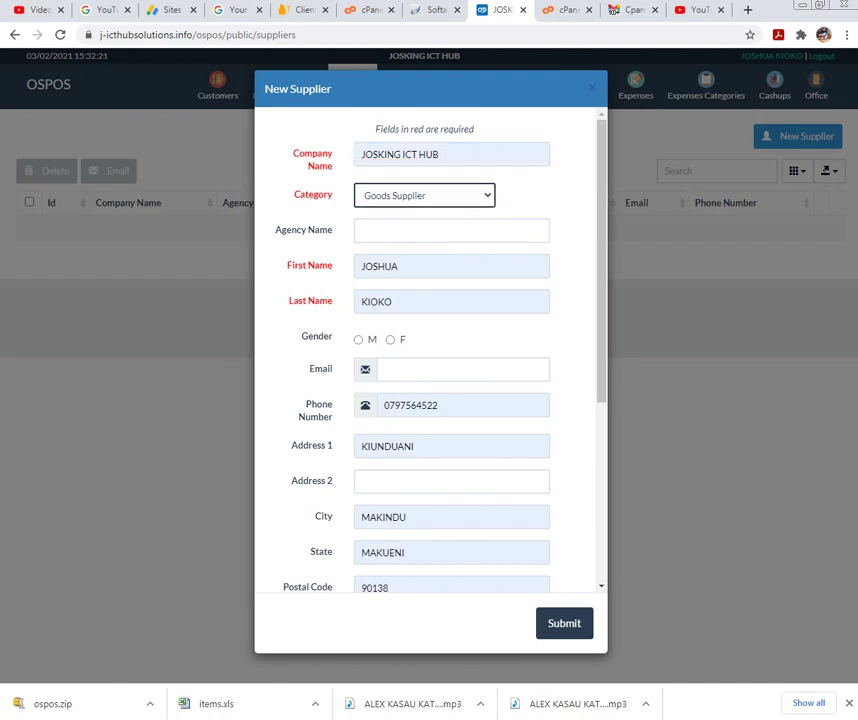
left_click(358, 339)
left_click(564, 623)
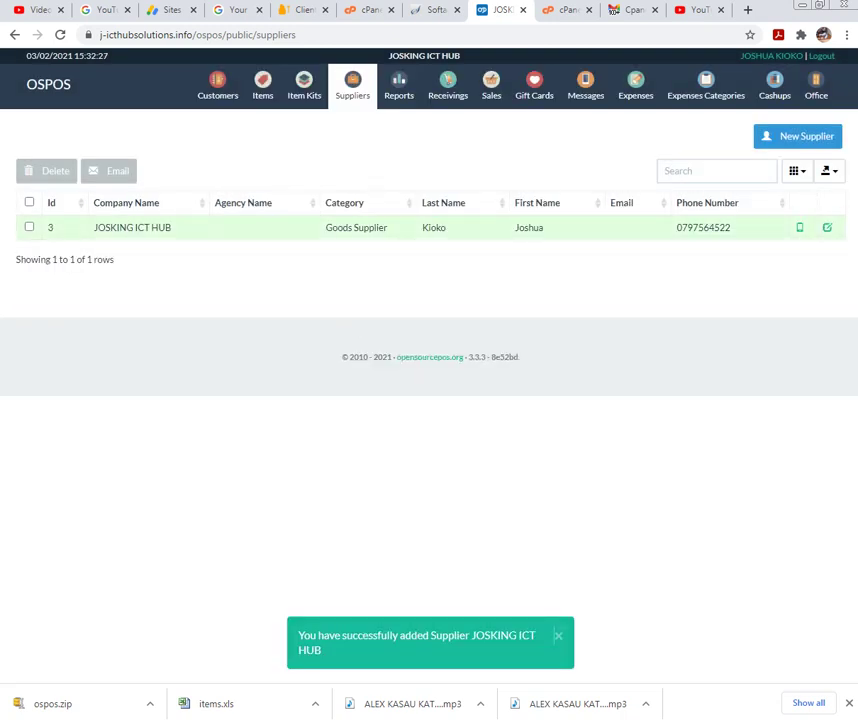
View the Gift Cards module, and start a new expense category named stock in Expenses Categories.
left_click(534, 86)
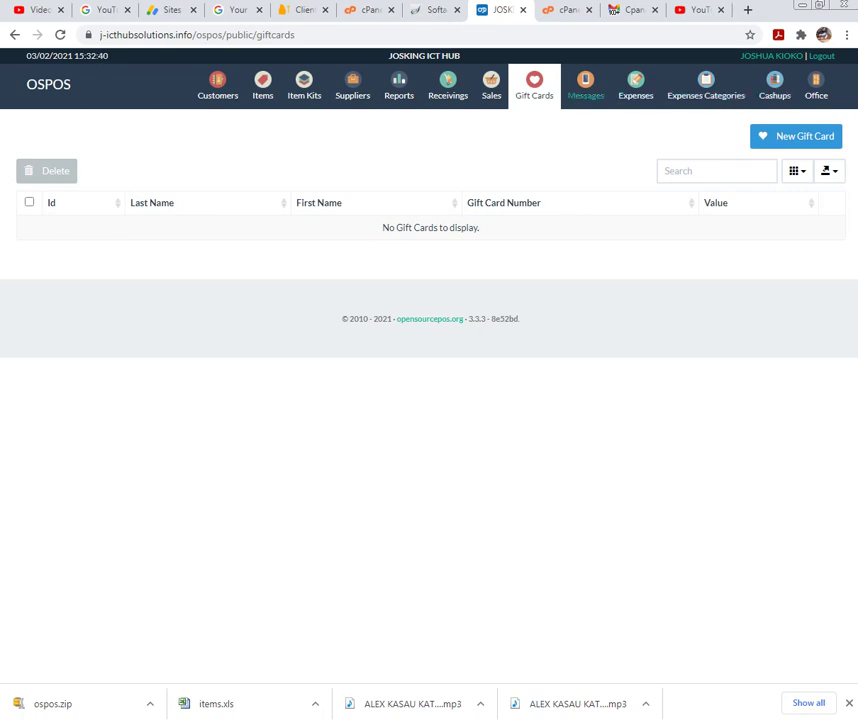
left_click(706, 88)
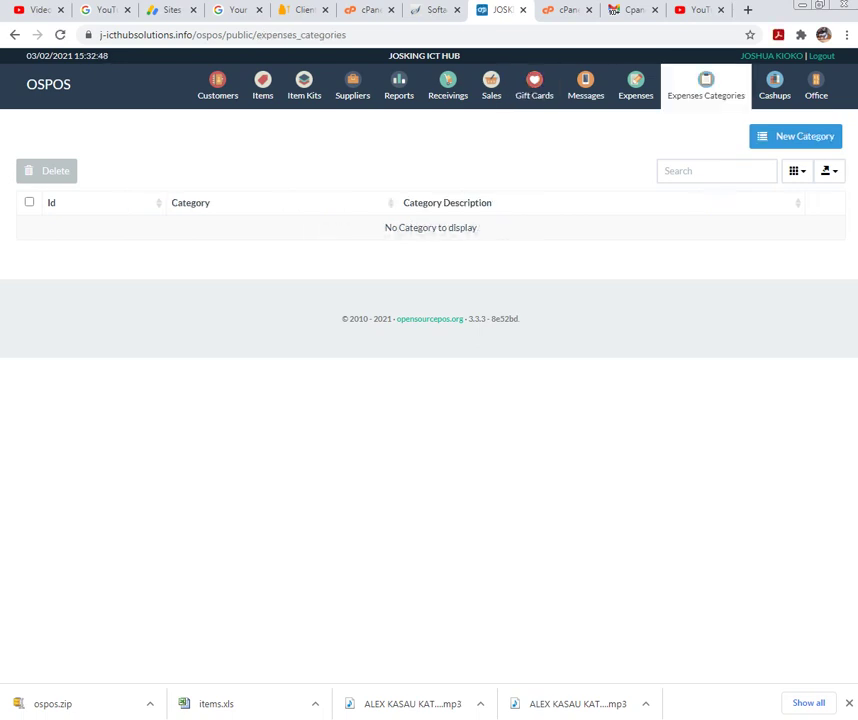
left_click(795, 136)
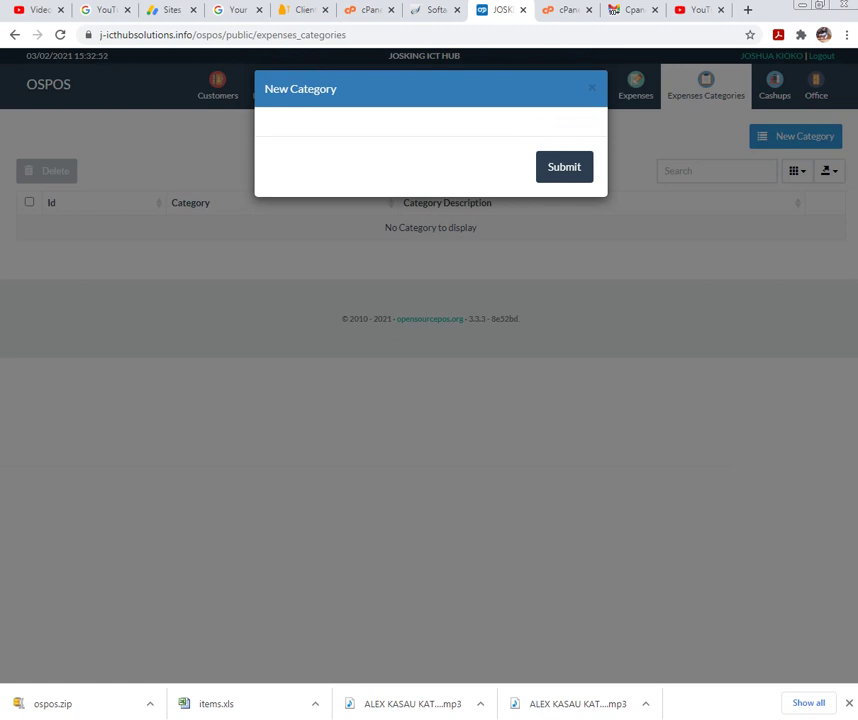
left_click(363, 153)
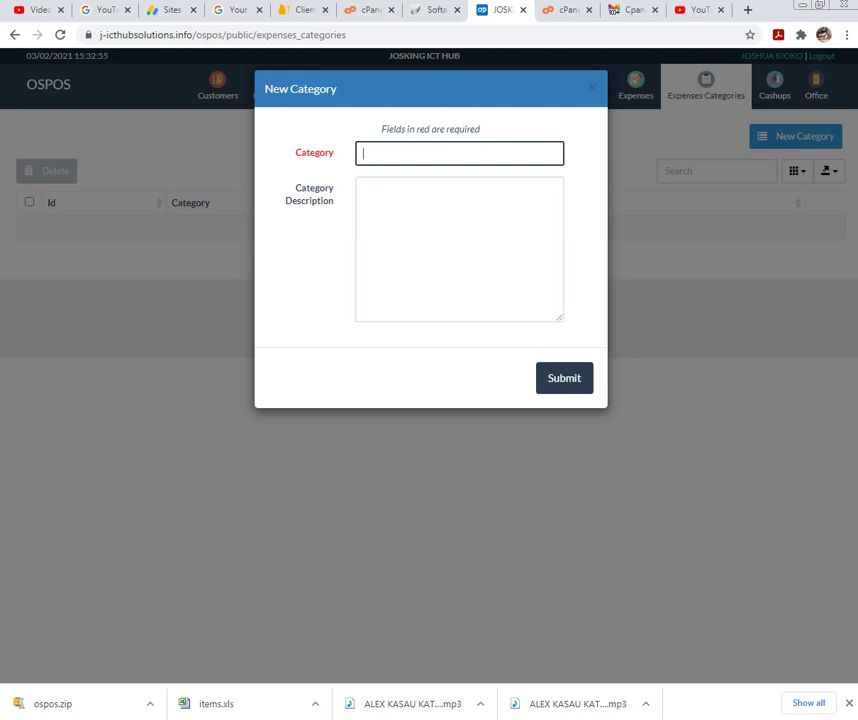
type("stock")
Describe the stock category as "expenses used in purchasing stock" and submit the new expense category.
left_click(363, 189)
type("expes")
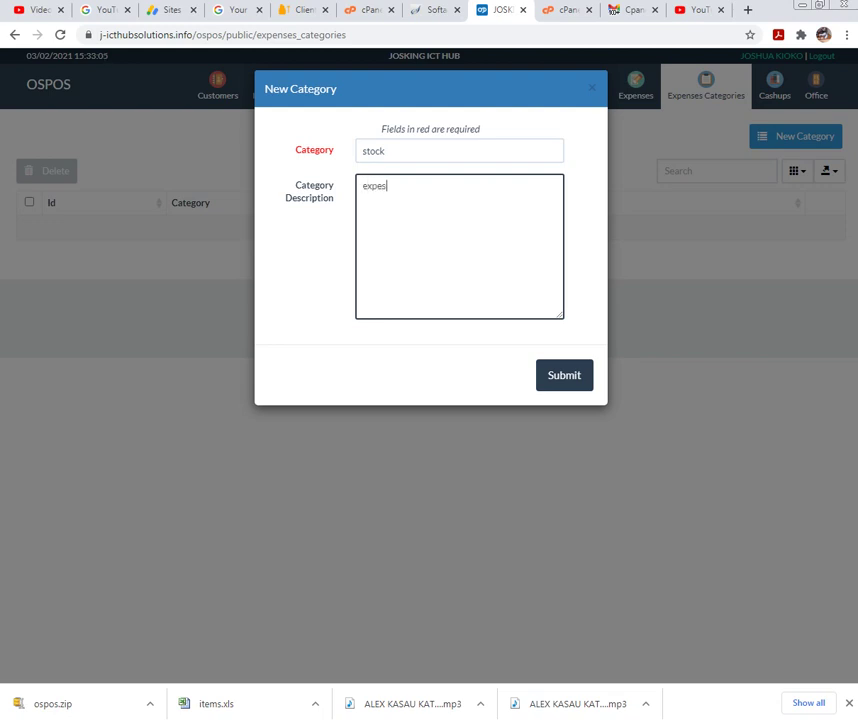
key("BackSpace")
type("nses used in purchasing st")
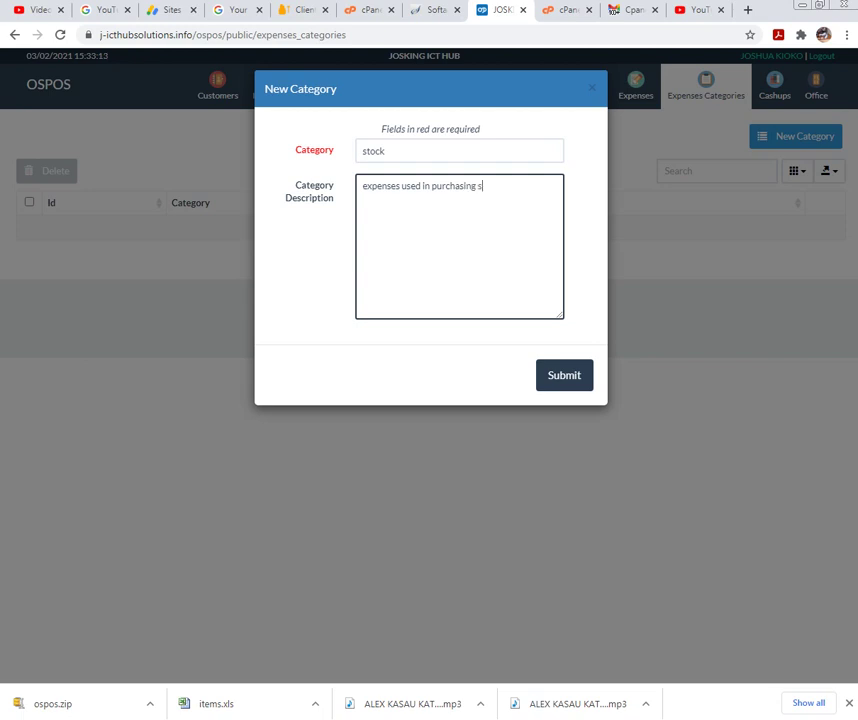
type("ock")
key("Tab")
key("Return")
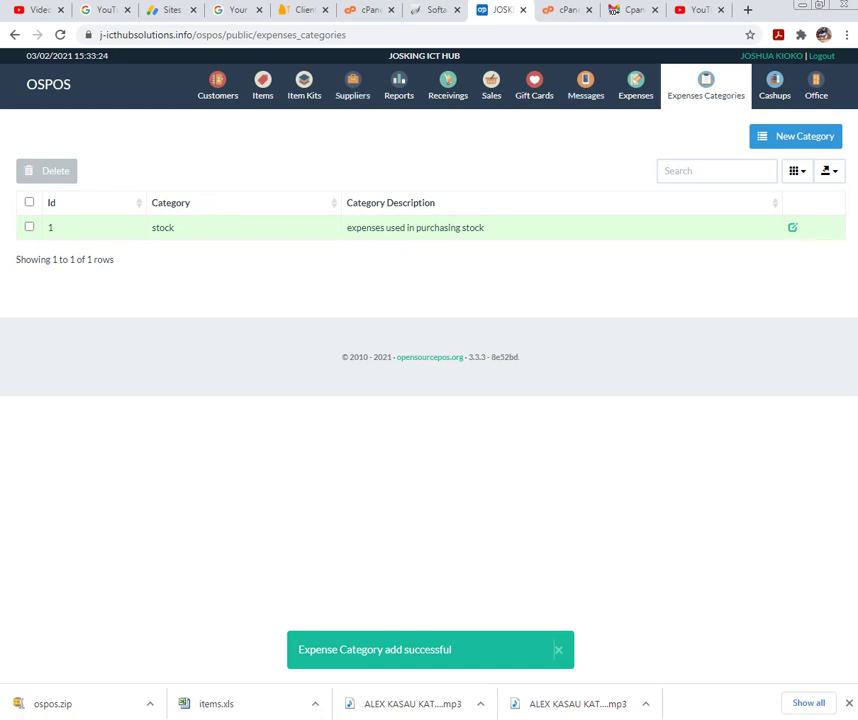
View the Office modules page and log out of the point of sale system.
left_click(816, 88)
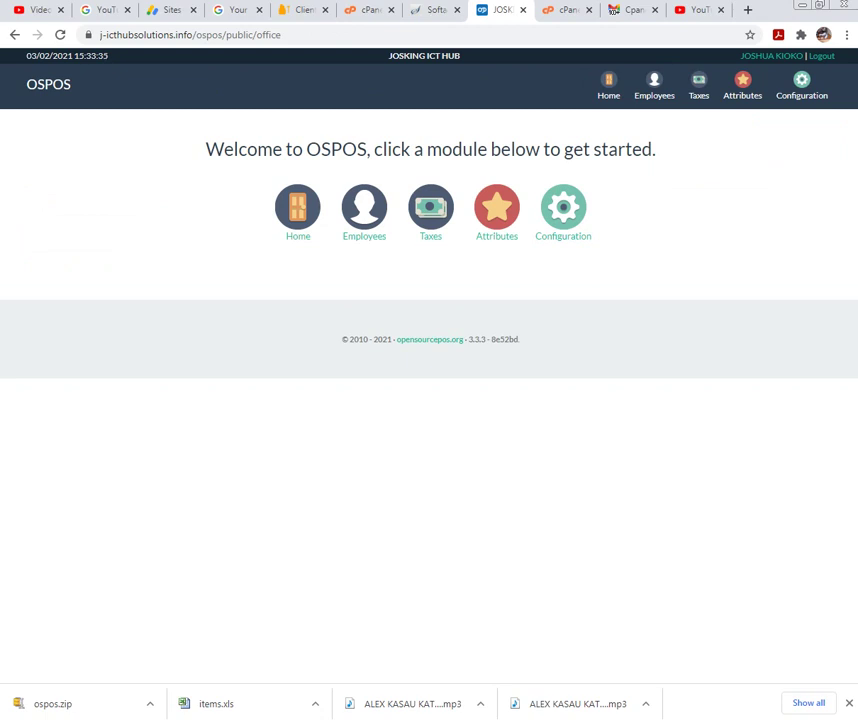
left_click(821, 56)
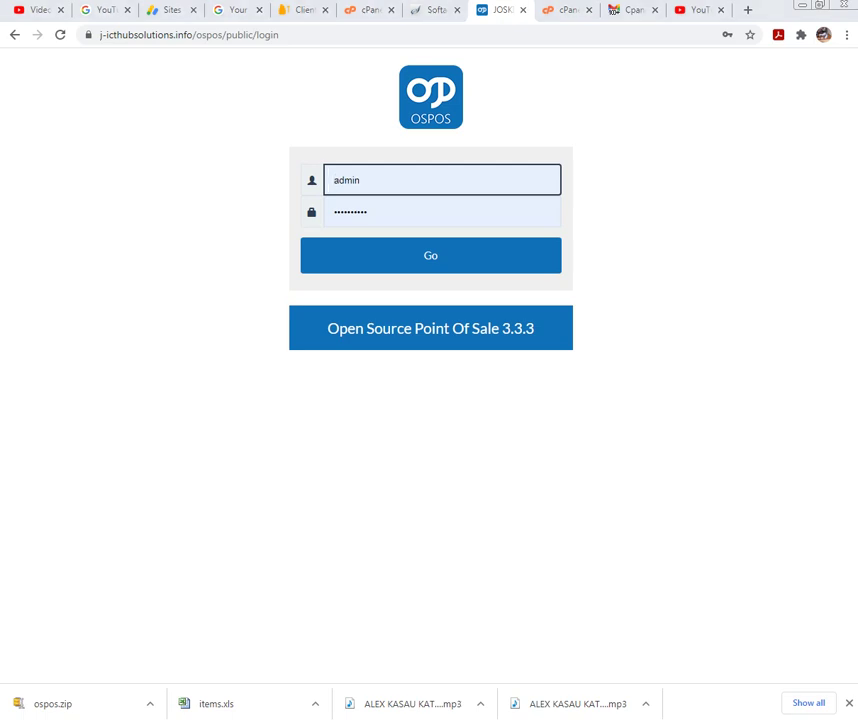
key("ctrl+F7")
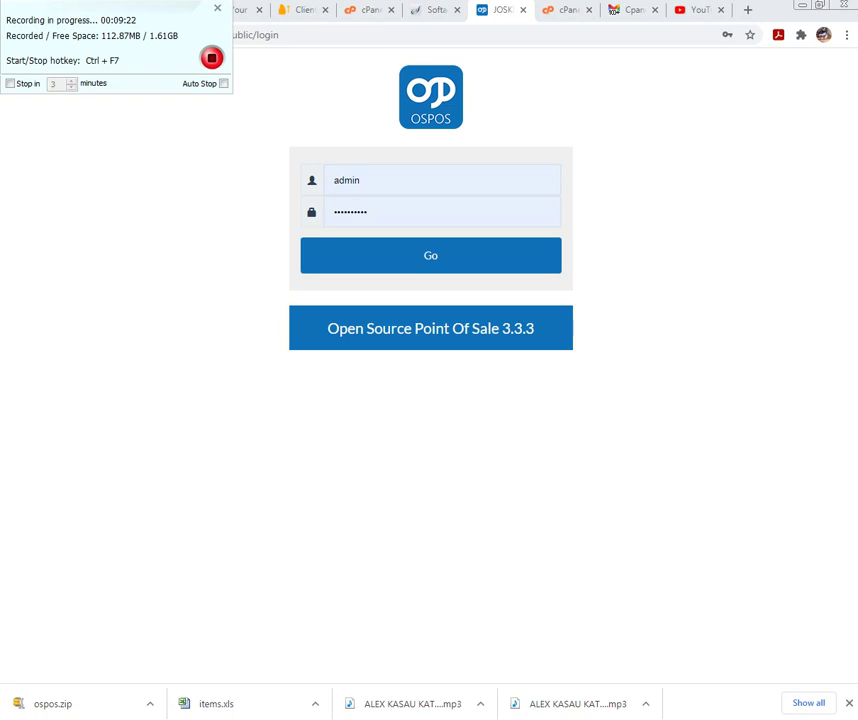